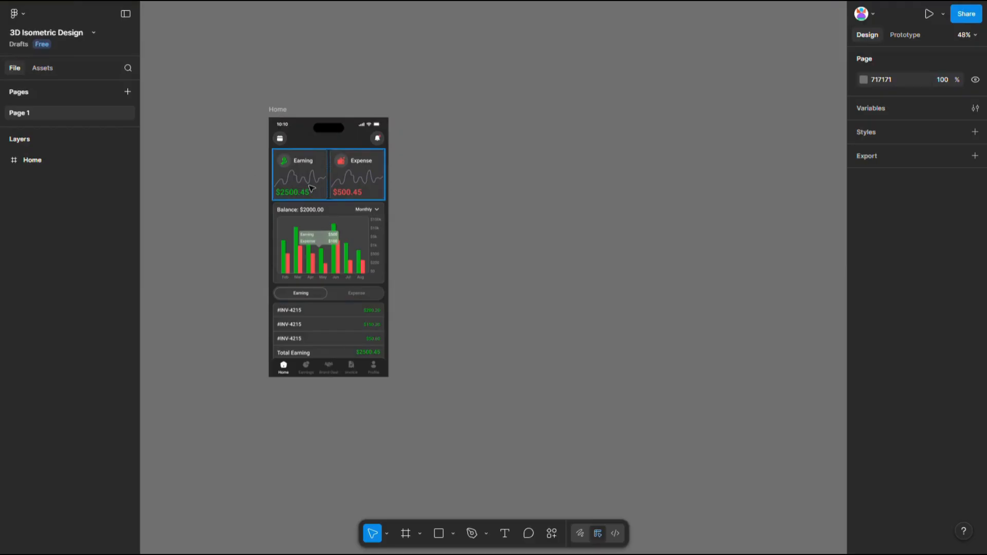
Step: Export the Earning card, Expense card and Graph frames of the Home screen as 1x PNG images
{"action": "double_click", "coordinate": [305, 179]}
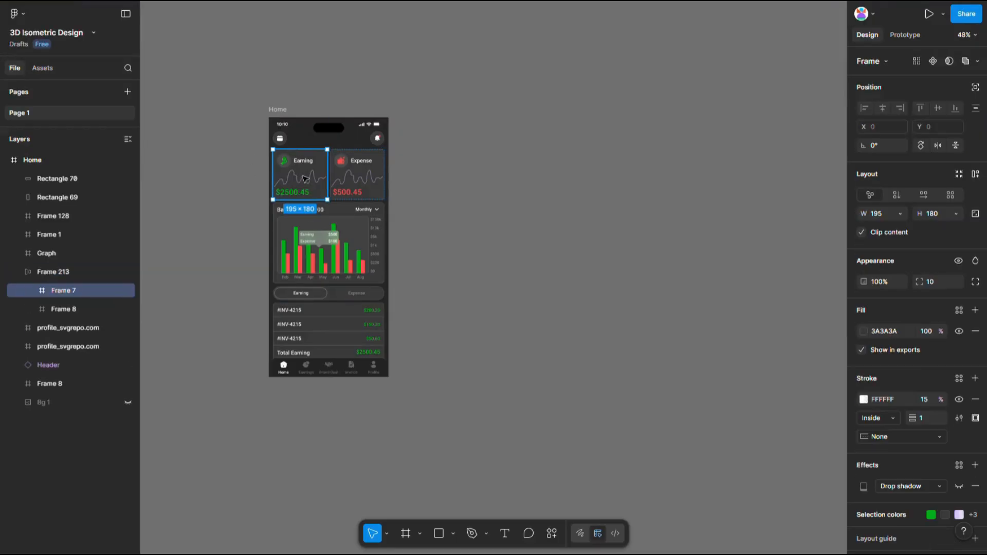
{"action": "scroll", "coordinate": [926, 410], "scroll_direction": "down", "scroll_amount": 3}
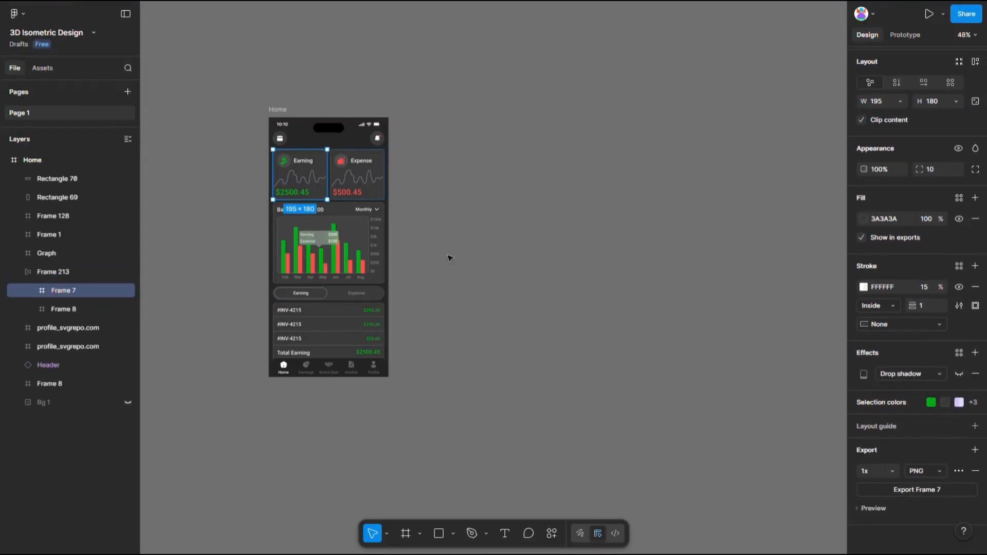
{"action": "left_click", "coordinate": [364, 190]}
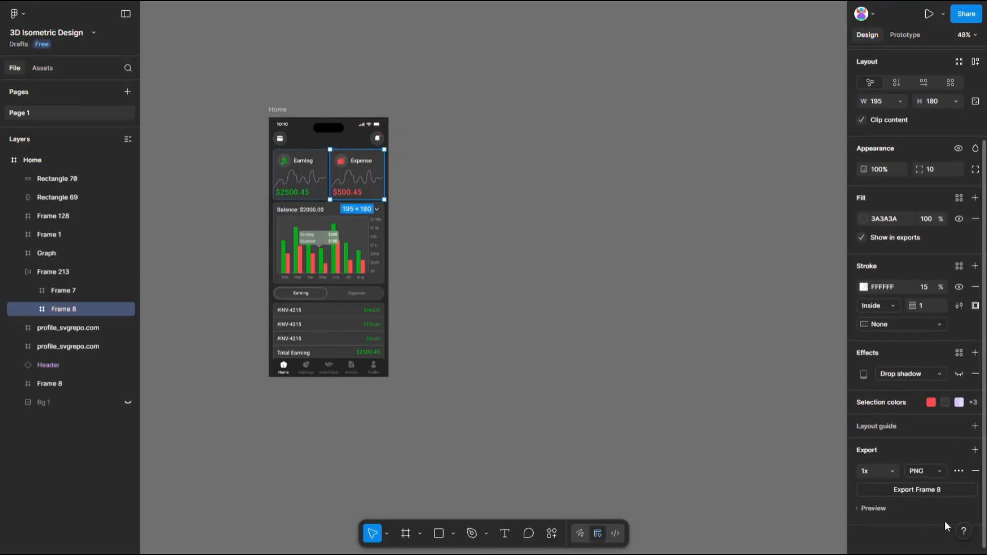
{"action": "left_click", "coordinate": [46, 253]}
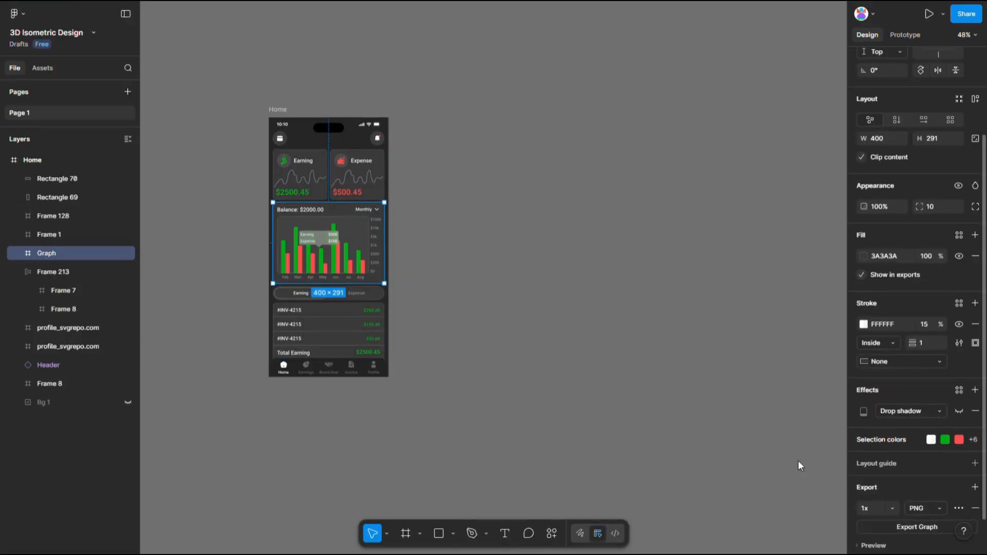
{"action": "left_click", "coordinate": [782, 370]}
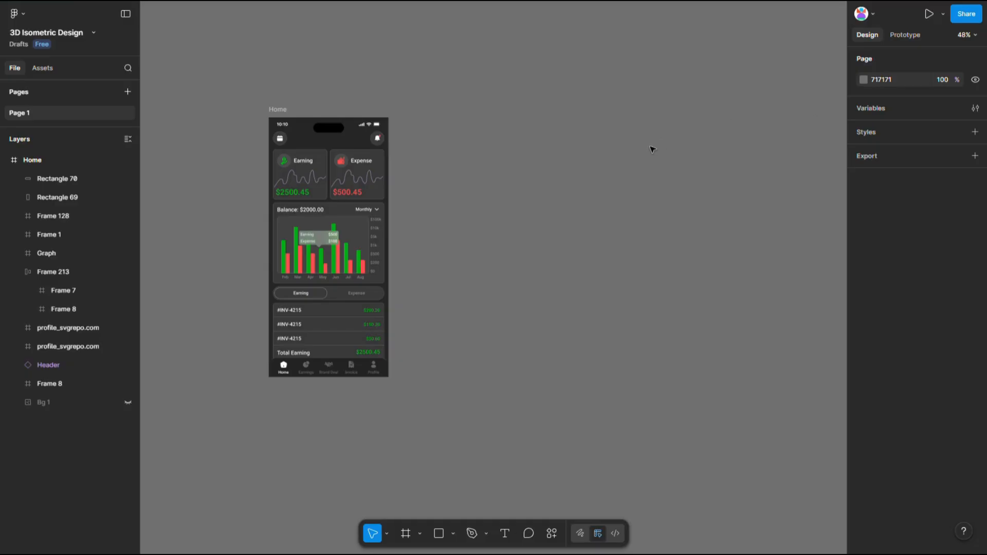
Step: Place the exported Earning, Expense and Graph images on the empty canvas and arrange them in a spaced row
{"action": "left_click", "coordinate": [684, 137]}
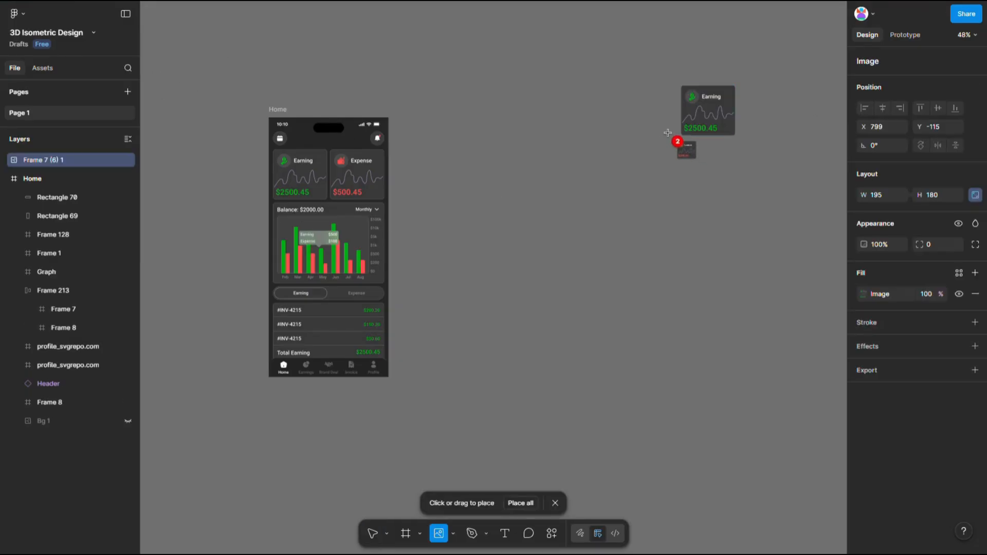
{"action": "left_click", "coordinate": [598, 135]}
{"action": "left_click", "coordinate": [487, 146]}
{"action": "left_click_drag", "start_coordinate": [541, 111], "coordinate": [500, 99]}
{"action": "left_click_drag", "start_coordinate": [643, 97], "coordinate": [625, 80]}
{"action": "left_click_drag", "start_coordinate": [721, 104], "coordinate": [704, 76]}
Step: Duplicate the Home frame beside the original and delete the Earning and Expense cards from the copy
{"action": "left_click", "coordinate": [415, 108]}
{"action": "left_click_drag", "start_coordinate": [279, 111], "coordinate": [531, 177]}
{"action": "left_click", "coordinate": [536, 222]}
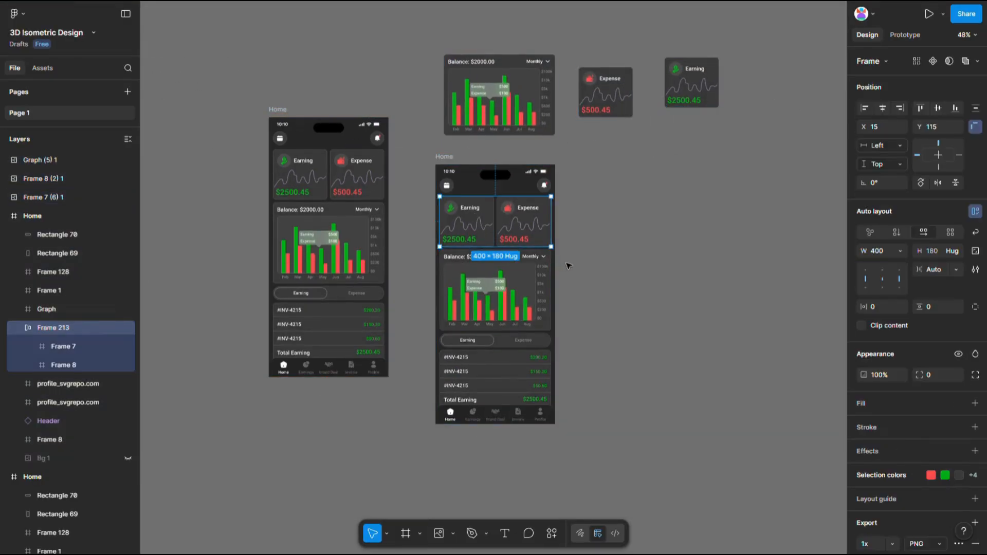
{"action": "key", "text": "Delete"}
Step: Draw a rectangle beside the duplicated Home frame and size it to 430 × 470
{"action": "left_click", "coordinate": [453, 534]}
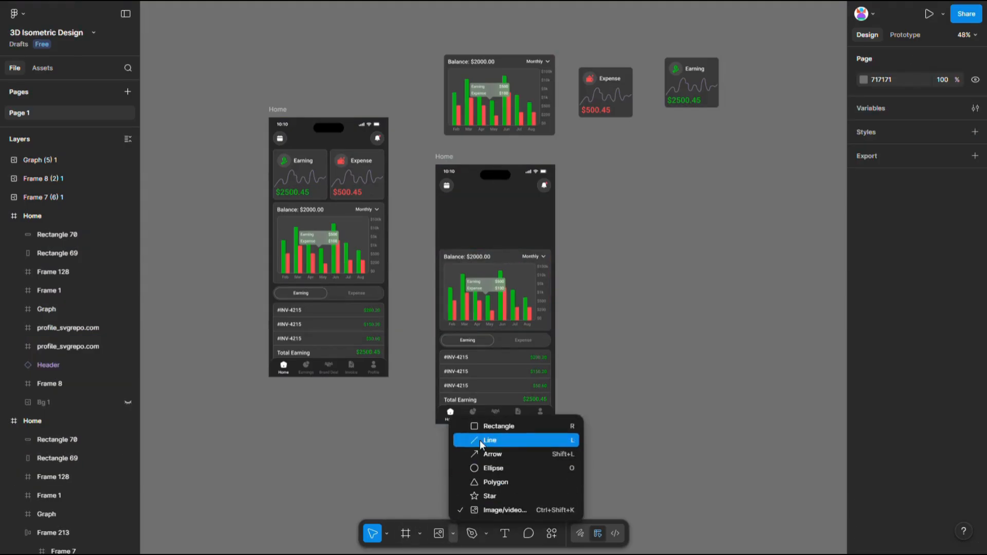
{"action": "left_click", "coordinate": [479, 423]}
{"action": "mouse_move", "coordinate": [579, 199]}
{"action": "left_mouse_down"}
{"action": "mouse_move", "coordinate": [720, 346]}
{"action": "mouse_move", "coordinate": [703, 361]}
{"action": "left_mouse_up"}
{"action": "left_click", "coordinate": [497, 212]}
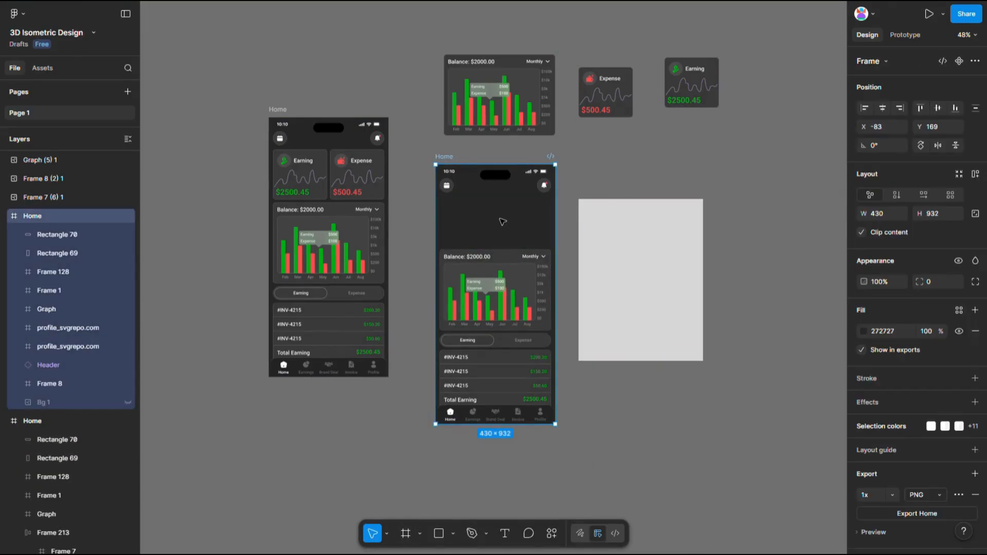
{"action": "left_click", "coordinate": [670, 265]}
{"action": "type", "text": "430"}
{"action": "key", "text": "Tab"}
{"action": "type", "text": "470"}
{"action": "key", "text": "Return"}
Step: Fill the rectangle with a linear gradient of the Home background color 272727, fading from 100% to 0% opacity
{"action": "key", "text": "i"}
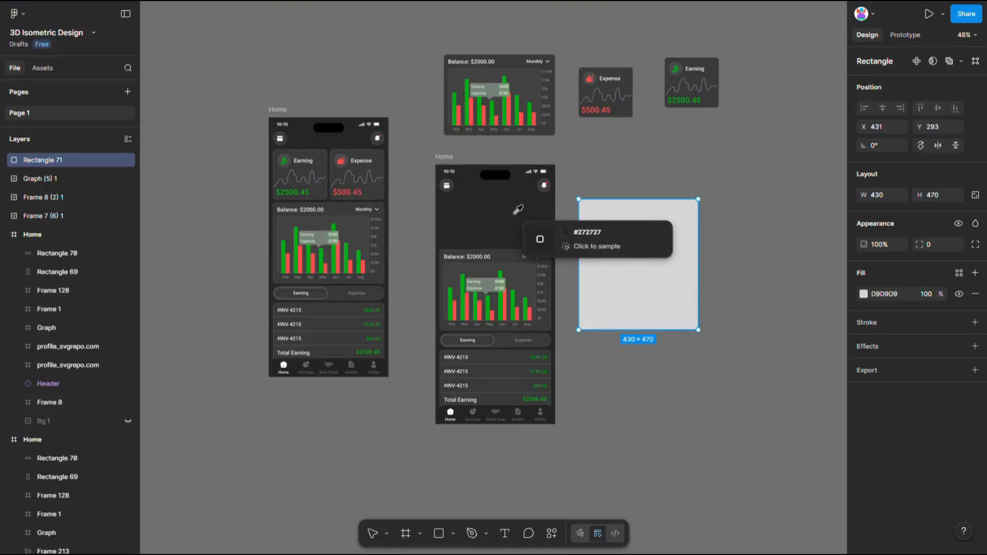
{"action": "left_click", "coordinate": [515, 213]}
{"action": "left_click", "coordinate": [864, 293]}
{"action": "left_click", "coordinate": [736, 267]}
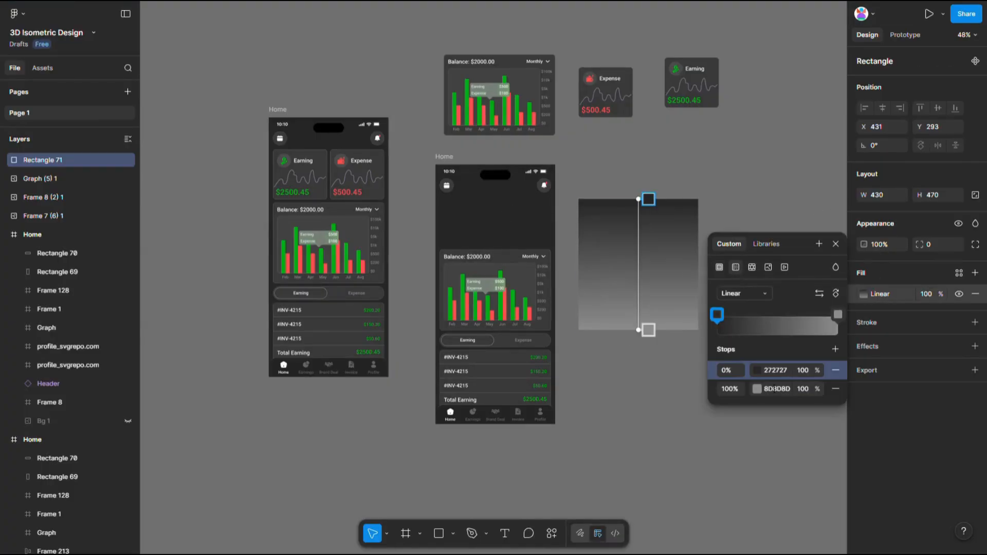
{"action": "key", "text": "ctrl+c"}
{"action": "left_click", "coordinate": [781, 389]}
{"action": "key", "text": "ctrl+v"}
{"action": "left_click", "coordinate": [802, 391]}
{"action": "type", "text": "0"}
{"action": "key", "text": "Return"}
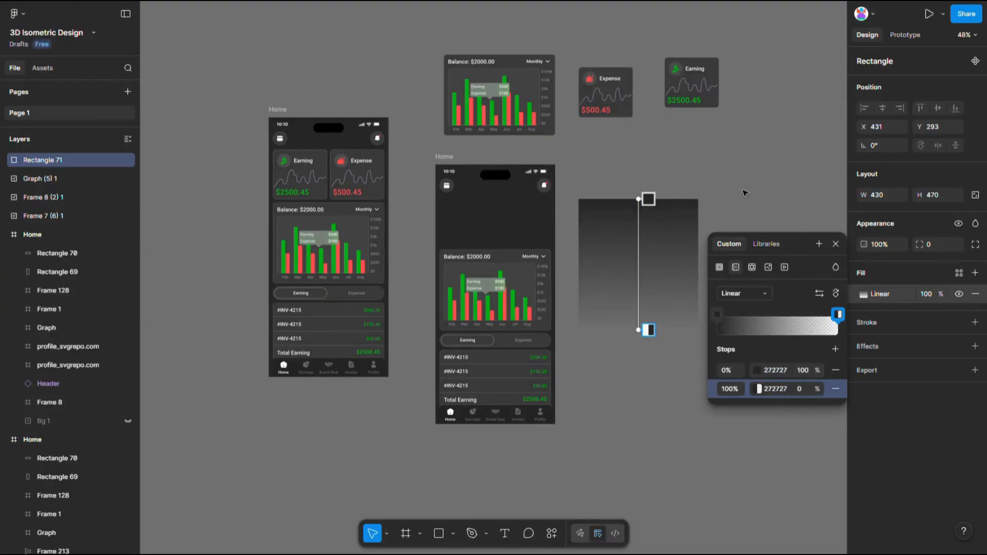
Step: Move the gradient rectangle into the duplicated Home frame, center it horizontally and shift it vertically to Y 274
{"action": "left_click_drag", "start_coordinate": [663, 236], "coordinate": [536, 248]}
{"action": "left_click", "coordinate": [882, 108]}
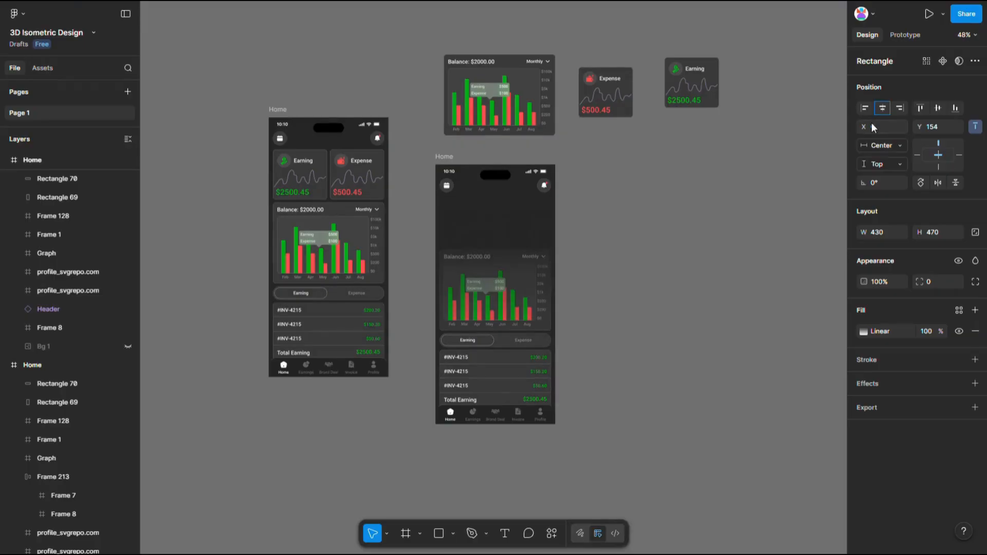
{"action": "key", "text": "shift+Up"}
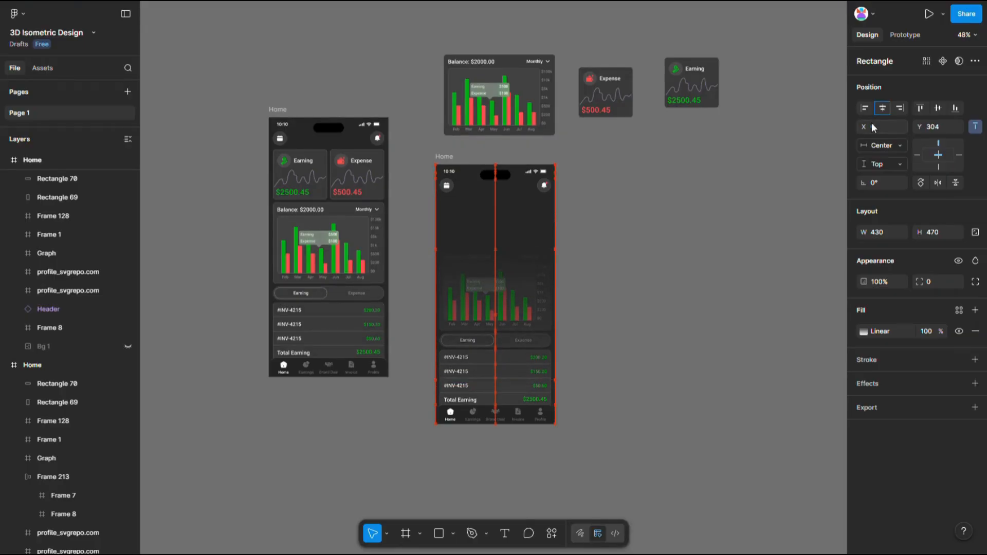
Step: Shift the opaque gradient stop to 22% so the fade covers more of the bar chart
{"action": "left_click", "coordinate": [864, 332]}
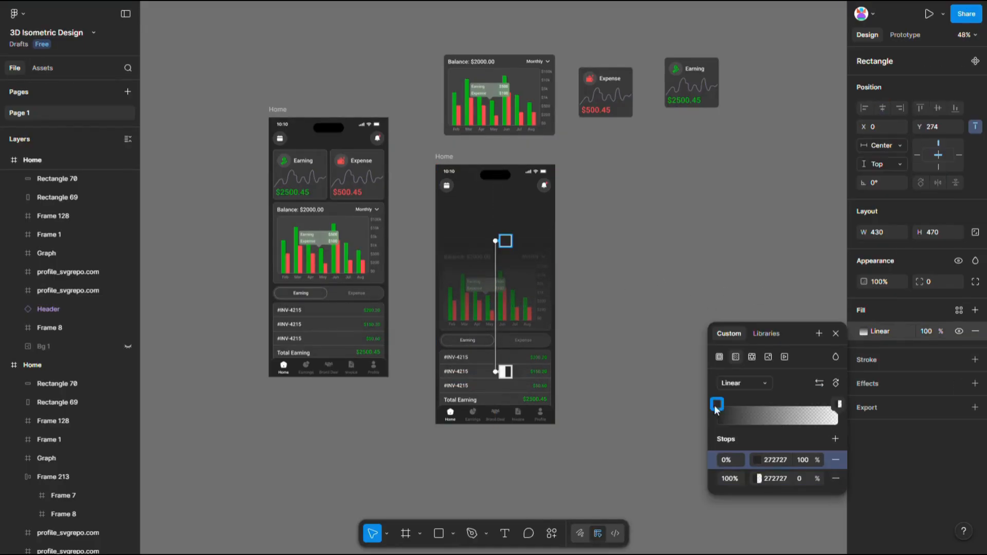
{"action": "left_click_drag", "start_coordinate": [736, 406], "coordinate": [763, 405]}
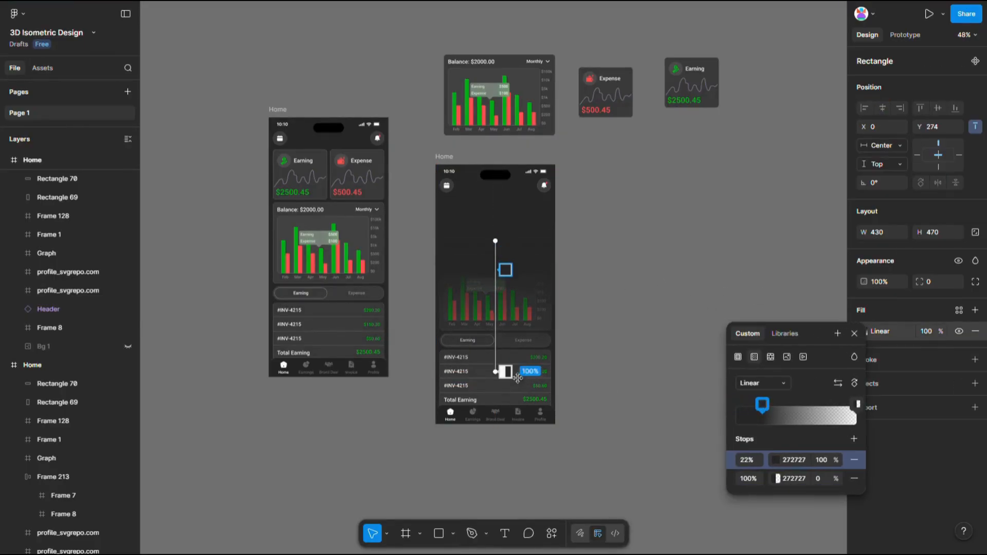
{"action": "left_click", "coordinate": [535, 292]}
{"action": "key", "text": "ctrl+d"}
{"action": "key", "text": "shift+Up"}
{"action": "key", "text": "shift+Up"}
{"action": "left_click", "coordinate": [580, 230]}
Step: Export the faded Home copy as a 1x PNG and place the exported image on the canvas
{"action": "left_click", "coordinate": [448, 157]}
{"action": "scroll", "coordinate": [890, 360], "scroll_direction": "down", "scroll_amount": 1}
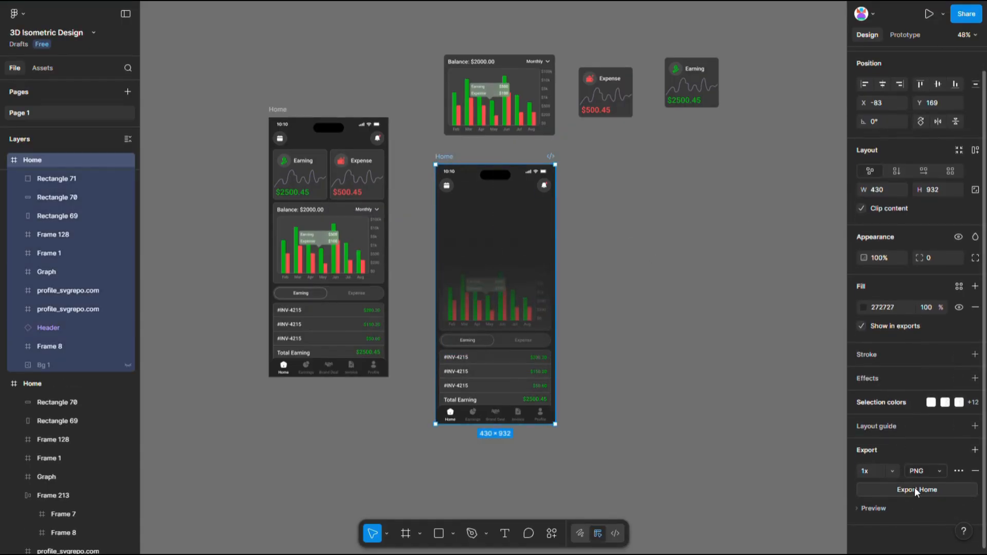
{"action": "left_click_drag", "start_coordinate": [741, 143], "coordinate": [742, 143]}
{"action": "left_click", "coordinate": [660, 248]}
Step: Delete the duplicated Home frame and move the exported Home image into its place
{"action": "left_click", "coordinate": [445, 157]}
{"action": "key", "text": "Delete"}
{"action": "scroll", "coordinate": [502, 183], "scroll_direction": "down", "scroll_amount": 3}
{"action": "left_click_drag", "start_coordinate": [666, 163], "coordinate": [506, 250]}
{"action": "scroll", "coordinate": [650, 207], "scroll_direction": "up", "scroll_amount": 2}
{"action": "left_click", "coordinate": [650, 208]}
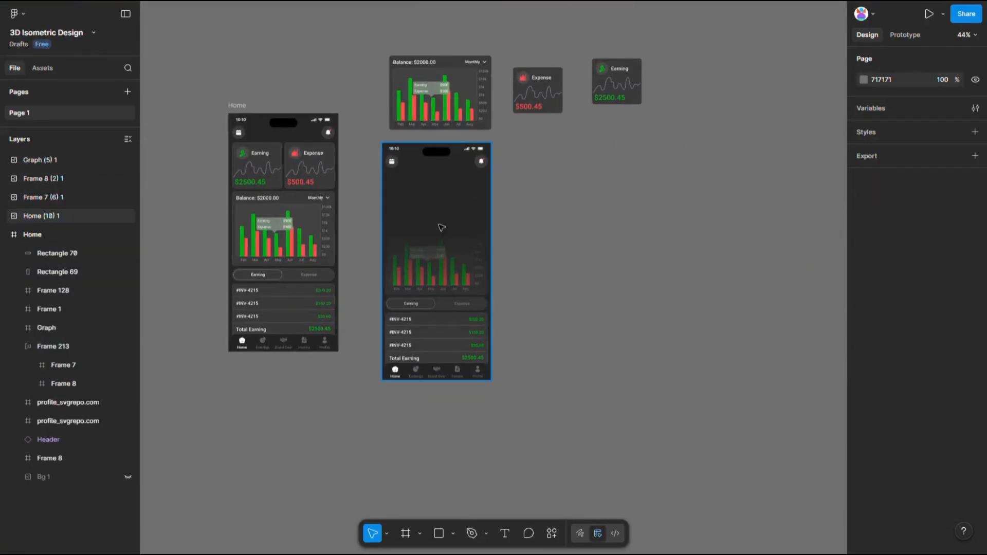
Step: Move the Home image to open canvas at X 347, Y 297, group it and wrap the group in a frame
{"action": "left_click_drag", "start_coordinate": [415, 220], "coordinate": [529, 266]}
{"action": "scroll", "coordinate": [562, 234], "scroll_direction": "down", "scroll_amount": 1}
{"action": "right_click", "coordinate": [561, 235]}
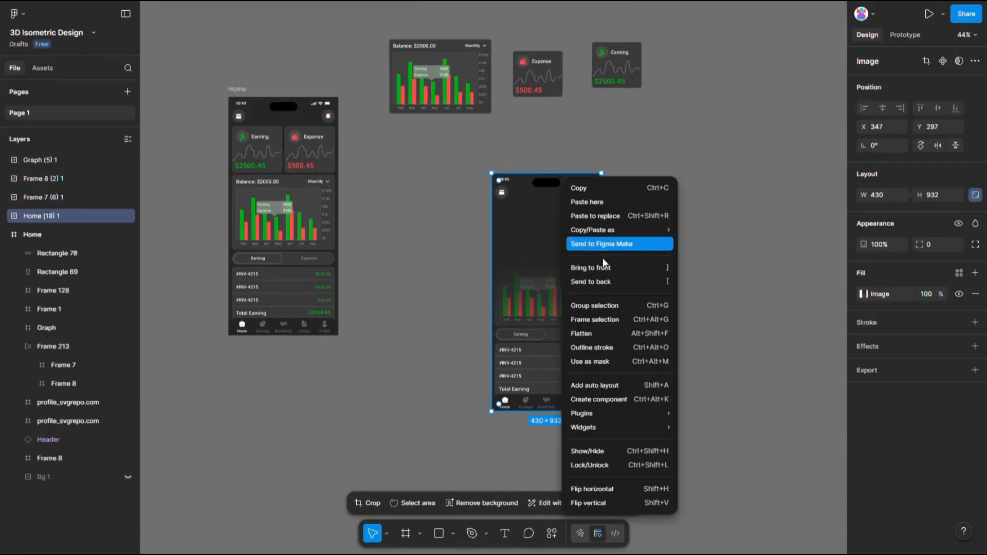
{"action": "left_click", "coordinate": [602, 308]}
{"action": "left_click", "coordinate": [640, 231]}
{"action": "left_click", "coordinate": [557, 237]}
{"action": "right_click", "coordinate": [557, 236]}
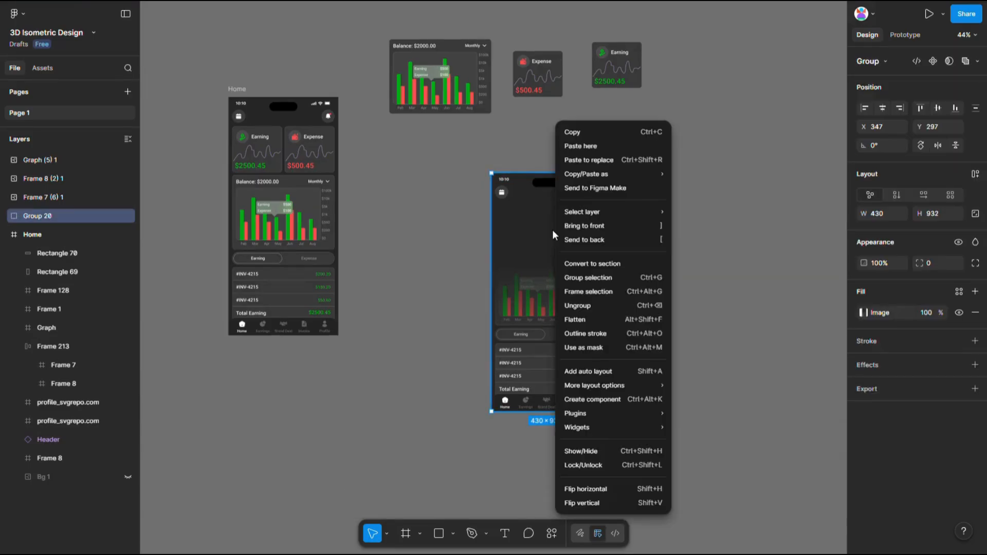
{"action": "left_click", "coordinate": [595, 291]}
Step: Set the image group's horizontal and vertical constraints to Scale
{"action": "left_click", "coordinate": [881, 149]}
{"action": "left_click", "coordinate": [881, 201]}
{"action": "left_click", "coordinate": [879, 164]}
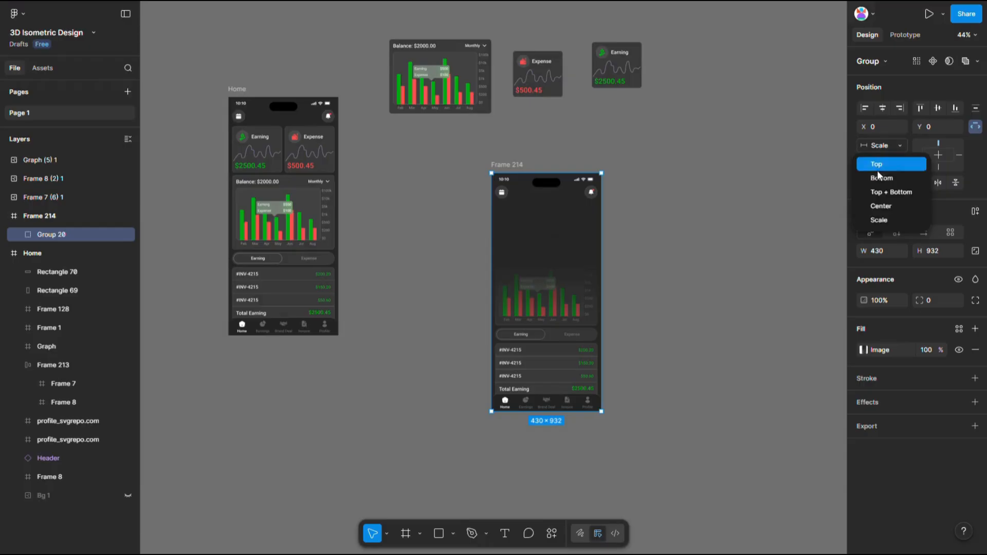
{"action": "left_click", "coordinate": [883, 220]}
{"action": "left_click", "coordinate": [682, 196]}
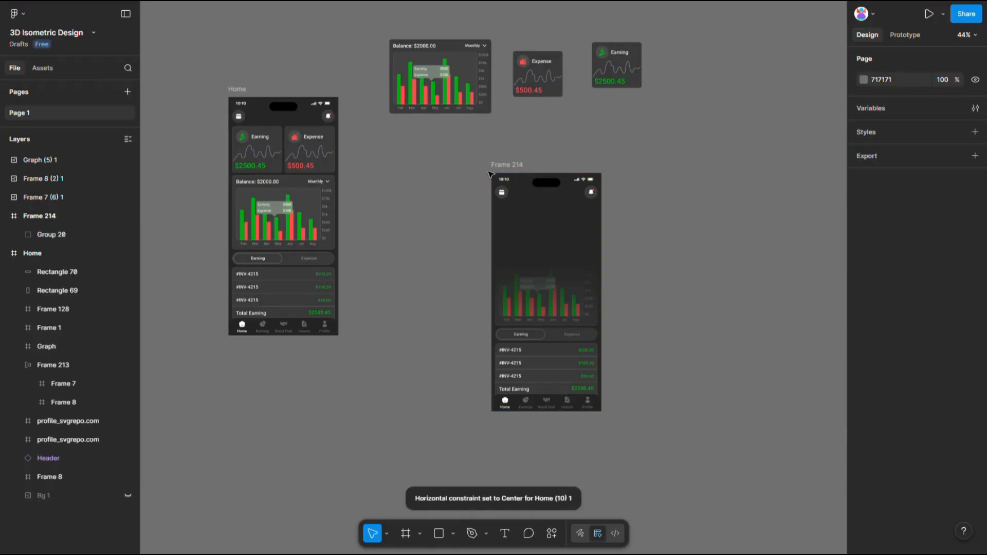
Step: Rotate the frame holding the Home image by 10° and wrap it in a second, outer frame
{"action": "left_click", "coordinate": [525, 172]}
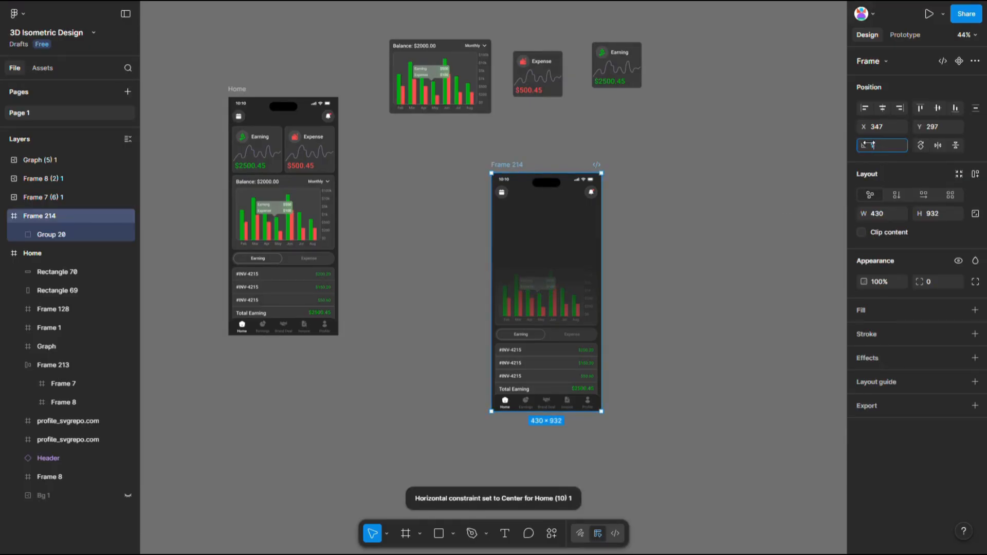
{"action": "type", "text": "10"}
{"action": "key", "text": "Return"}
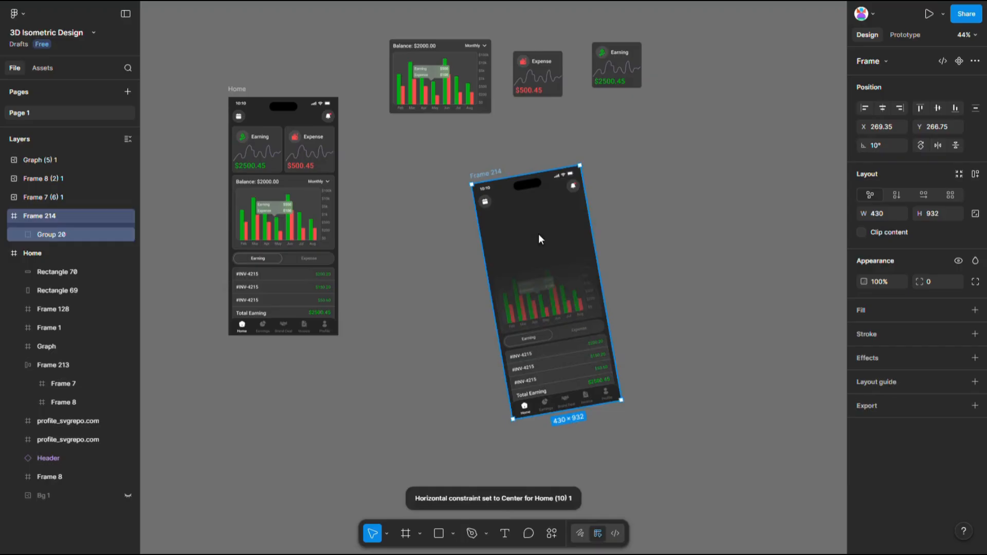
{"action": "right_click", "coordinate": [543, 239]}
{"action": "left_click", "coordinate": [574, 278]}
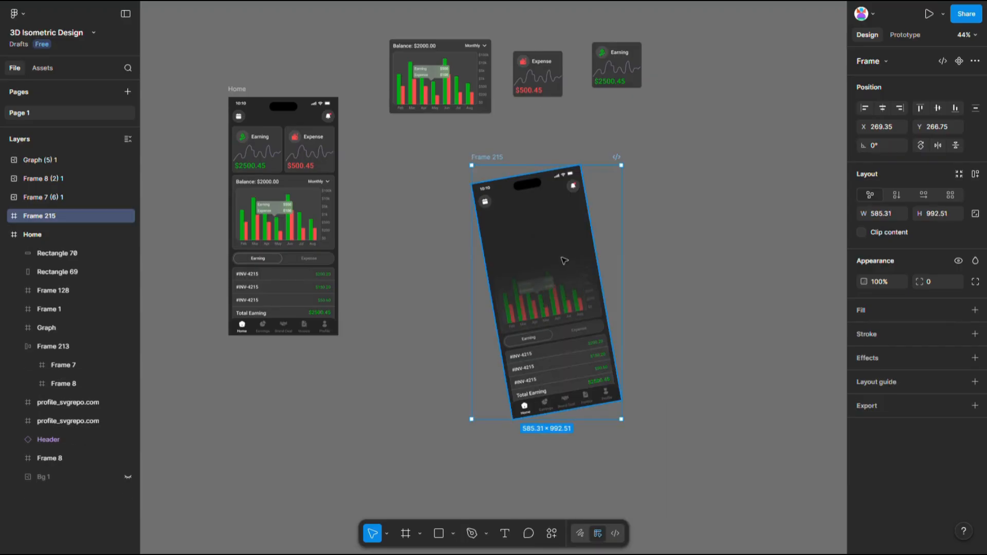
Step: Set the rotated inner frame's horizontal and vertical constraints to Scale
{"action": "left_click", "coordinate": [518, 219]}
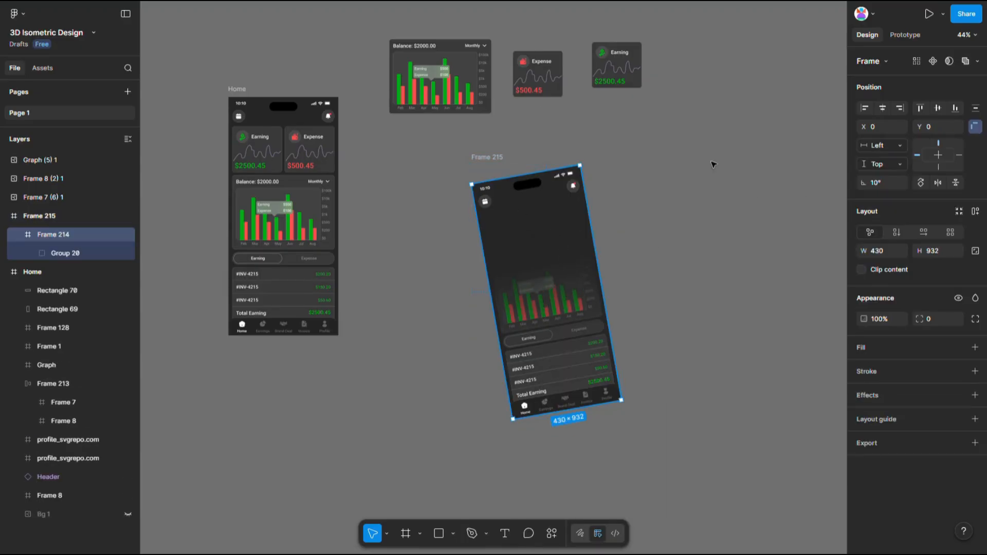
{"action": "left_click", "coordinate": [896, 146]}
{"action": "left_click", "coordinate": [891, 204]}
{"action": "left_click", "coordinate": [882, 165]}
{"action": "left_click", "coordinate": [889, 220]}
{"action": "left_click", "coordinate": [655, 202]}
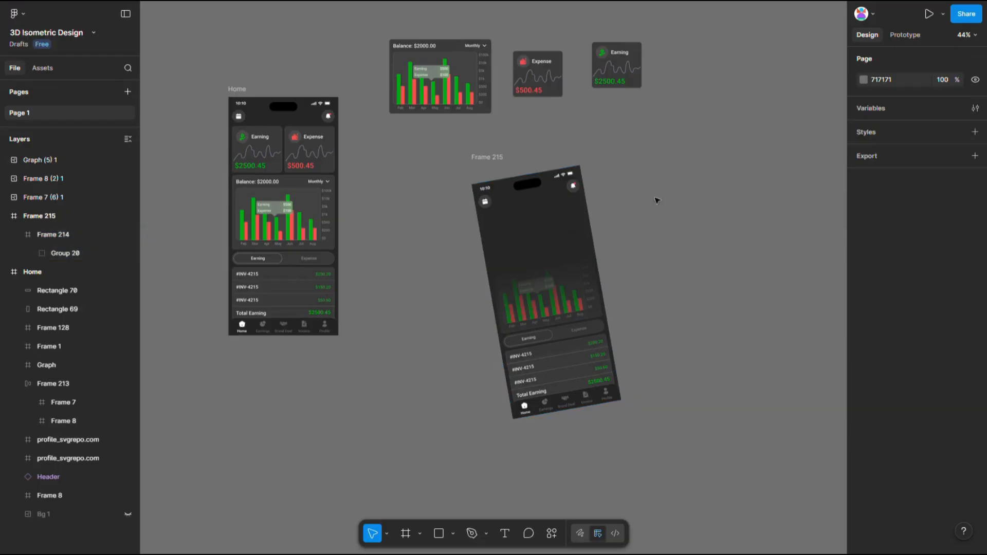
Step: Reduce the outer frame's height to about 787 and slightly further to foreshorten the tilted phone screen
{"action": "left_click", "coordinate": [483, 160]}
{"action": "scroll", "coordinate": [698, 244], "scroll_direction": "down", "scroll_amount": 1}
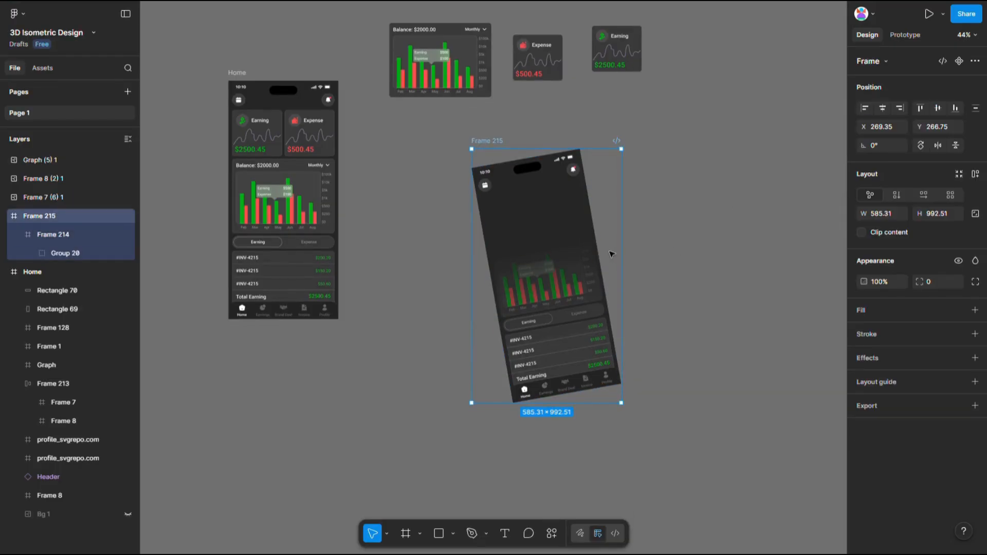
{"action": "left_click", "coordinate": [577, 243]}
{"action": "left_click", "coordinate": [518, 154]}
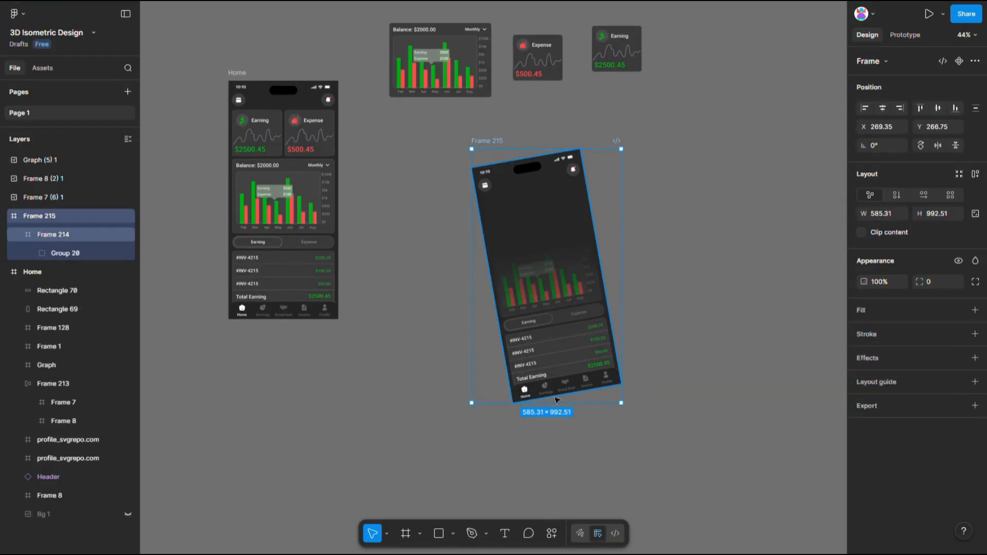
{"action": "left_click_drag", "start_coordinate": [560, 404], "coordinate": [565, 371]}
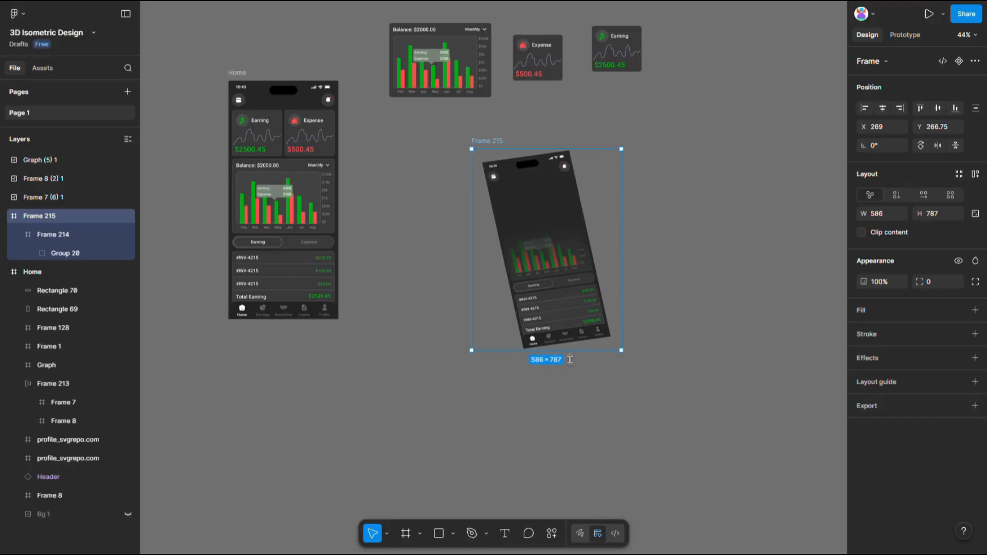
{"action": "left_click", "coordinate": [556, 297]}
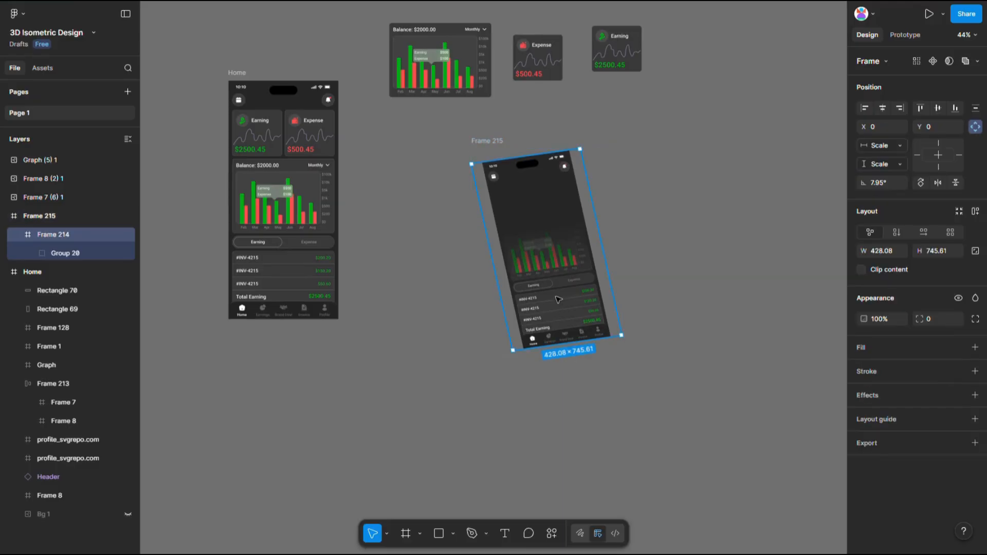
{"action": "left_click", "coordinate": [491, 154]}
{"action": "left_click", "coordinate": [490, 142]}
{"action": "left_click_drag", "start_coordinate": [574, 359], "coordinate": [569, 339]}
Step: Set the inner frame's rotation to 0°
{"action": "left_click", "coordinate": [569, 303]}
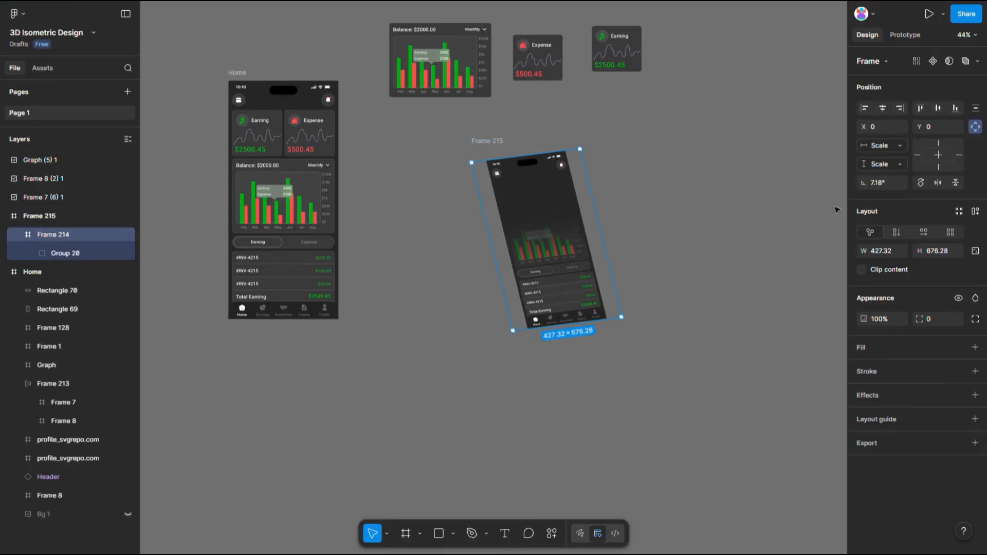
{"action": "type", "text": "0"}
{"action": "key", "text": "Return"}
Step: Resize the outer frame to stretch the skewed phone screen until its image group measures about 422 × 916
{"action": "left_click", "coordinate": [624, 237]}
{"action": "left_click", "coordinate": [487, 141]}
{"action": "left_click", "coordinate": [583, 345]}
{"action": "left_click", "coordinate": [586, 317]}
{"action": "left_click", "coordinate": [585, 329]}
{"action": "left_click_drag", "start_coordinate": [583, 334], "coordinate": [659, 218]}
{"action": "left_click_drag", "start_coordinate": [599, 213], "coordinate": [619, 392]}
Step: Round the corners of the image group inside the skewed phone screen
{"action": "double_click", "coordinate": [564, 300]}
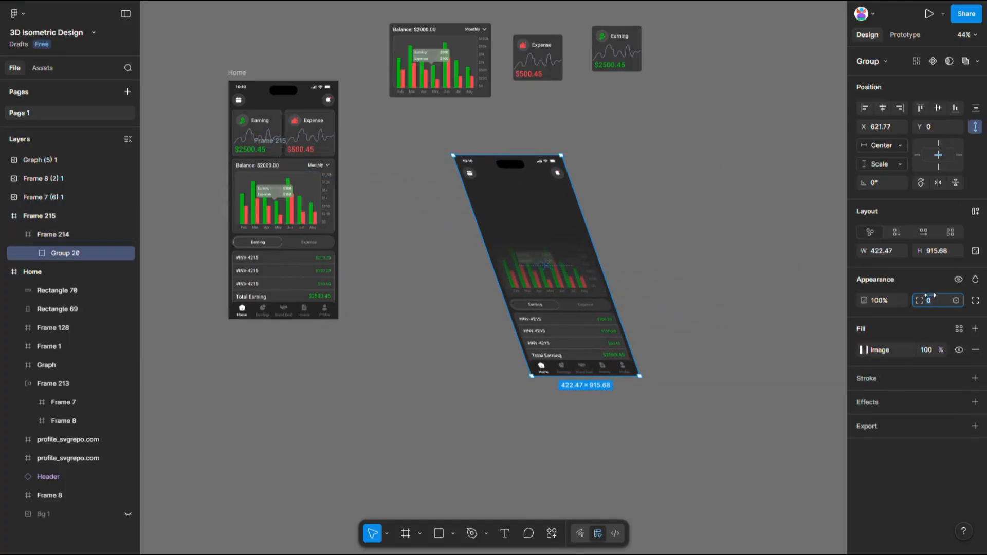
{"action": "left_click", "coordinate": [700, 439]}
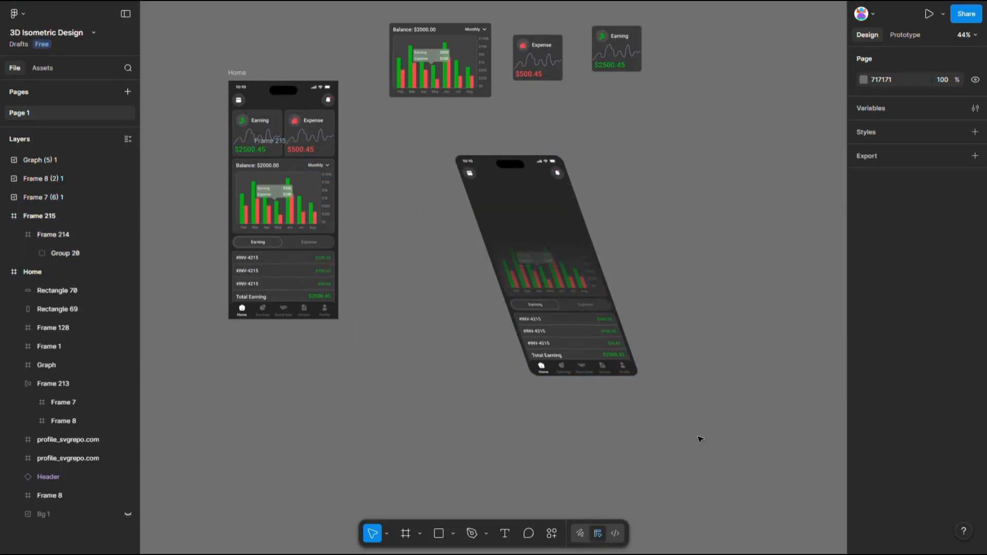
{"action": "scroll", "coordinate": [699, 436], "scroll_direction": "down", "scroll_amount": 2}
{"action": "scroll", "coordinate": [634, 379], "scroll_direction": "up", "scroll_amount": 4}
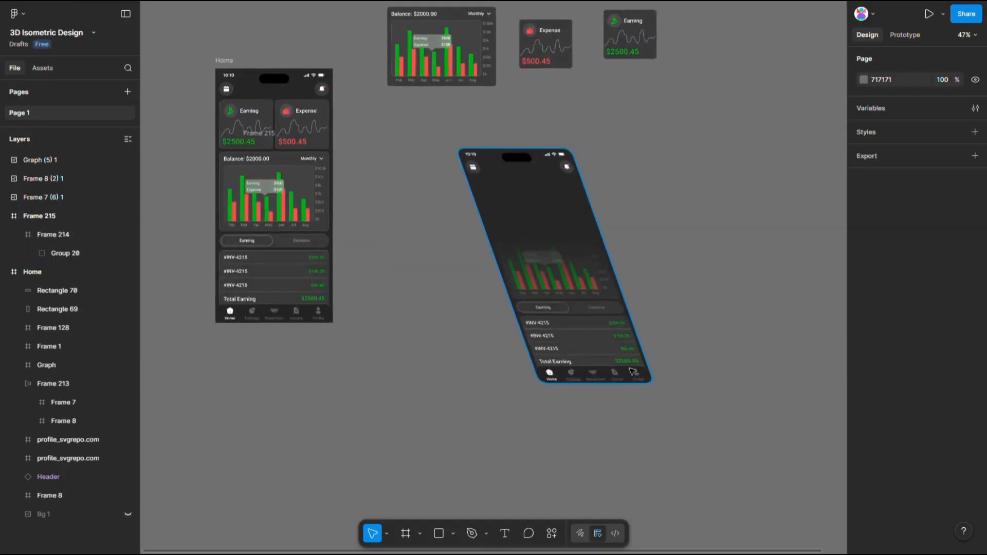
Step: Duplicate the phone screen image inside the skewed group and hide the upper copy
{"action": "scroll", "coordinate": [677, 432], "scroll_direction": "down", "scroll_amount": 2}
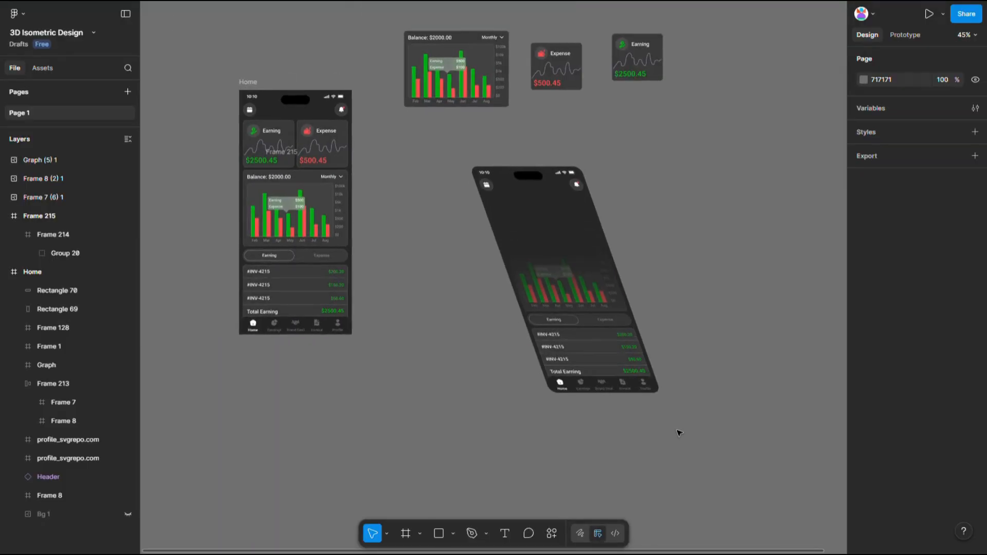
{"action": "scroll", "coordinate": [658, 413], "scroll_direction": "up", "scroll_amount": 1}
{"action": "left_click", "coordinate": [580, 323]}
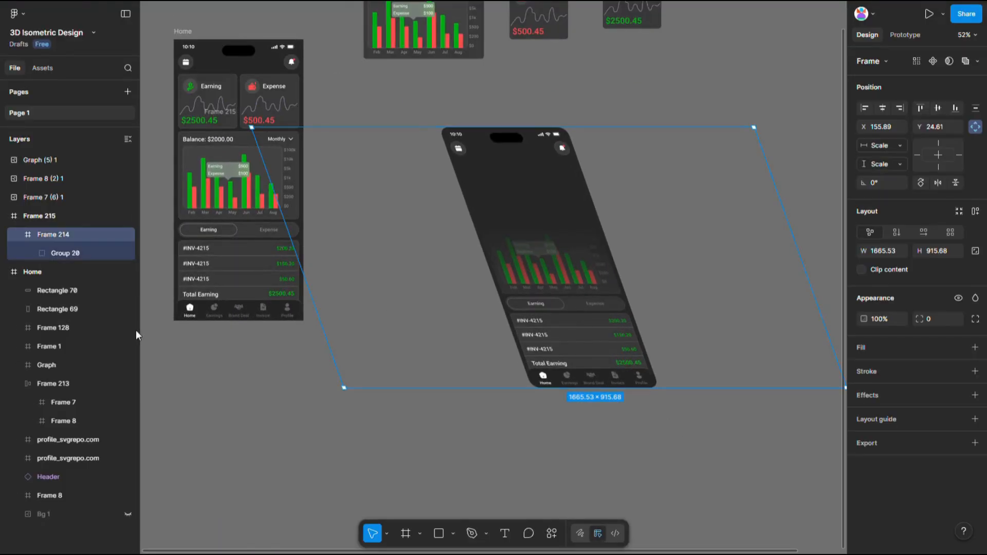
{"action": "left_click", "coordinate": [32, 253]}
{"action": "left_click", "coordinate": [67, 272]}
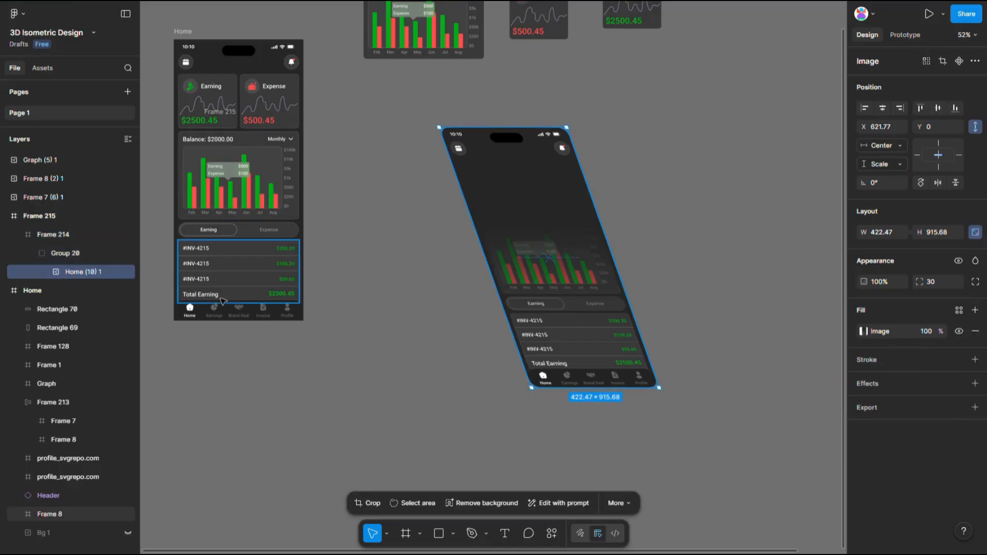
{"action": "key", "text": "ctrl+d"}
{"action": "left_click", "coordinate": [88, 293]}
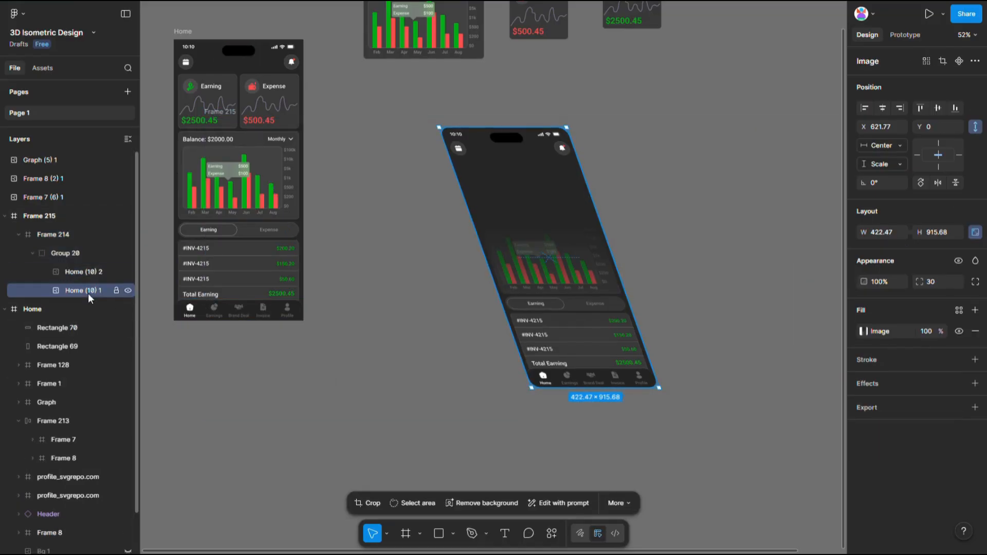
{"action": "left_click", "coordinate": [88, 273]}
{"action": "left_click", "coordinate": [128, 272]}
Step: Replace the image fill of the lower phone screen layer with a solid D9D9D9 fill
{"action": "left_click", "coordinate": [81, 290]}
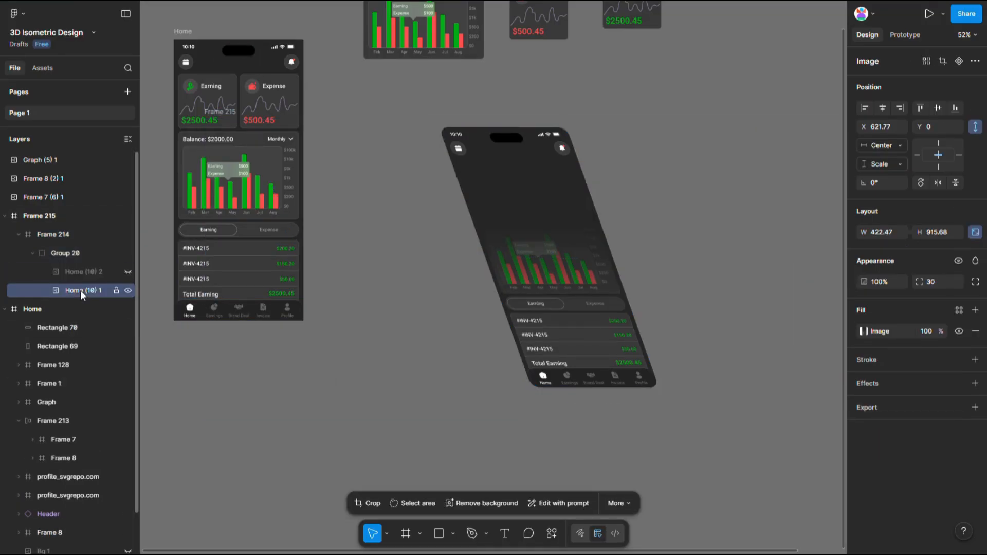
{"action": "left_click", "coordinate": [974, 332]}
{"action": "left_click", "coordinate": [975, 311]}
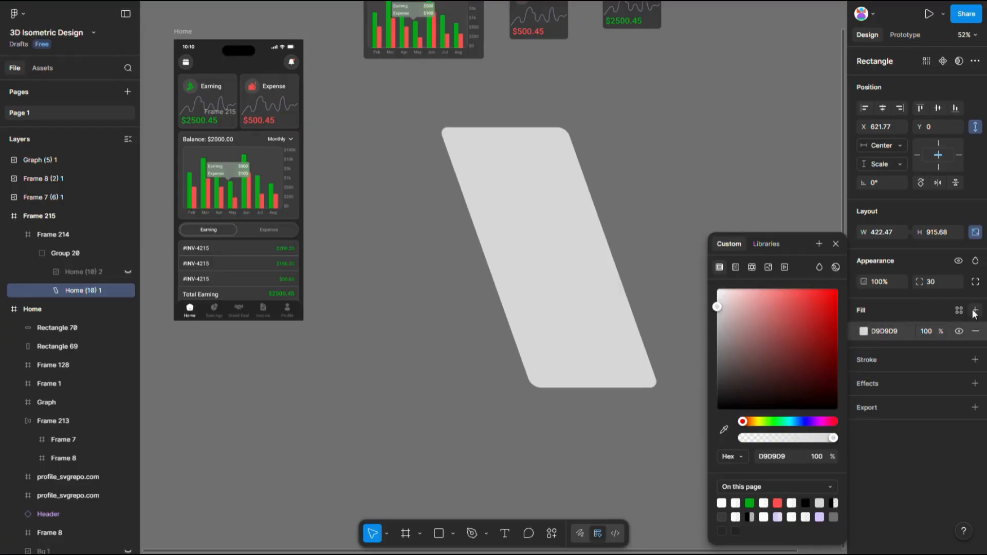
Step: Show the hidden screen copy and pull the grey backing shape's upper-left point outward to X 586.61, Y 0
{"action": "double_click", "coordinate": [553, 274]}
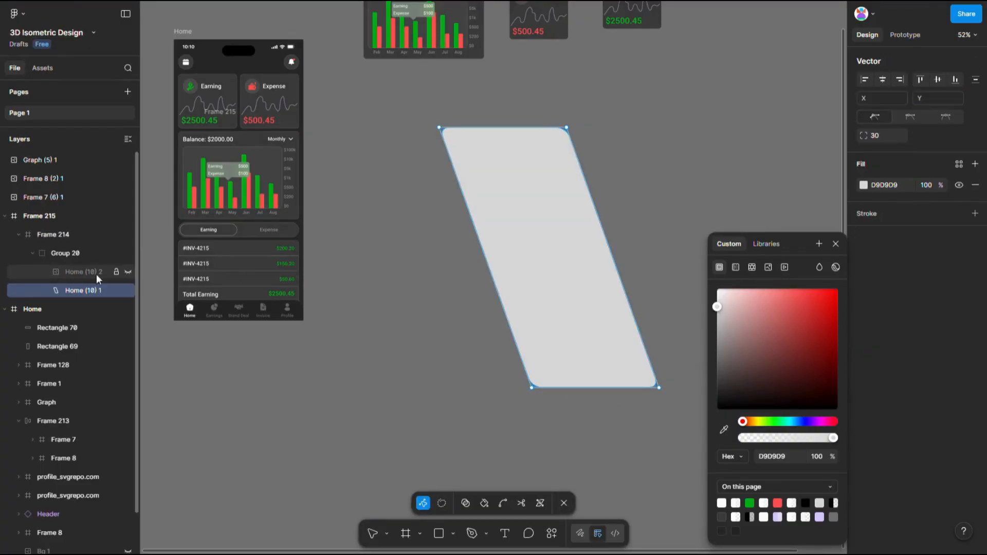
{"action": "left_click", "coordinate": [127, 272]}
{"action": "scroll", "coordinate": [437, 117], "scroll_direction": "up", "scroll_amount": 5}
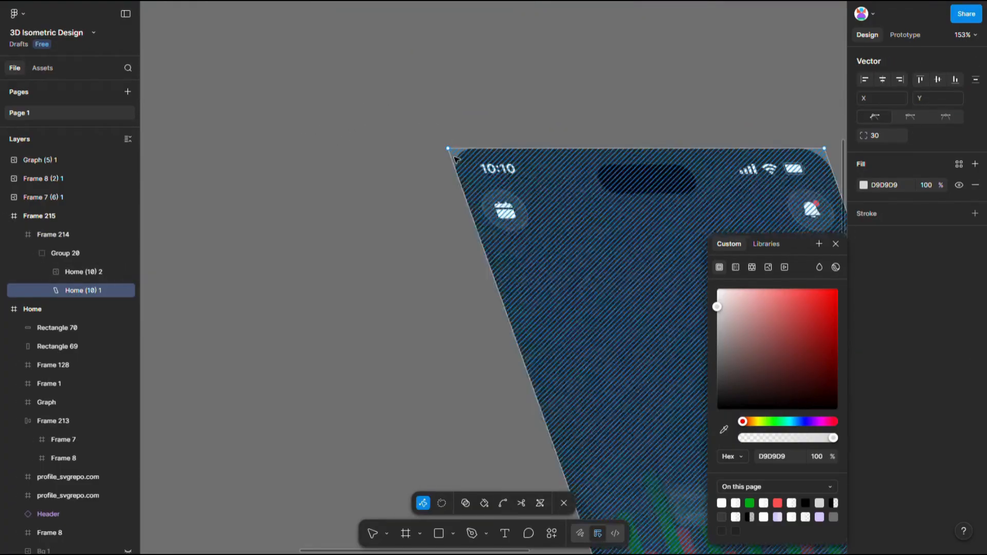
{"action": "left_click_drag", "start_coordinate": [450, 152], "coordinate": [418, 153]}
{"action": "scroll", "coordinate": [371, 158], "scroll_direction": "down", "scroll_amount": 4}
{"action": "scroll", "coordinate": [396, 262], "scroll_direction": "down", "scroll_amount": 4}
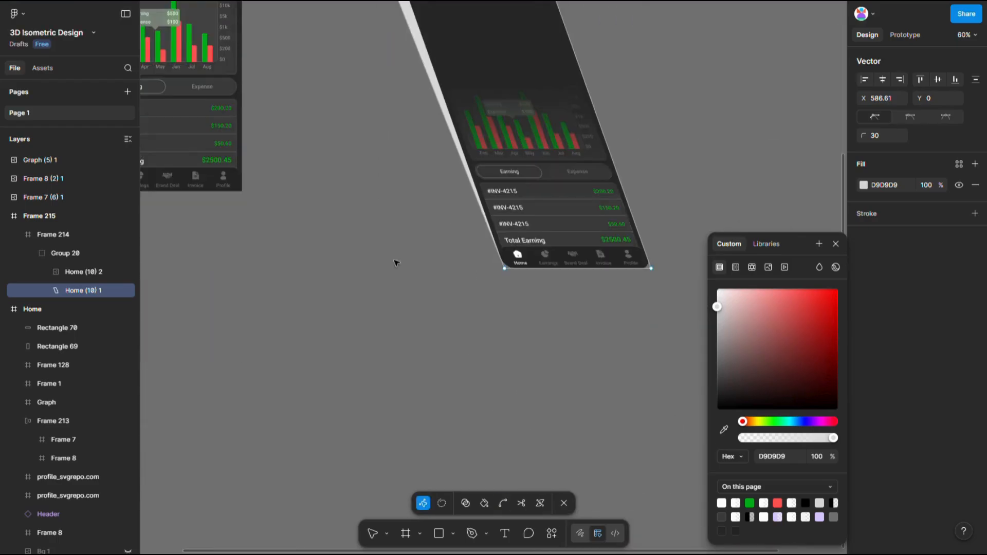
Step: Move the backing shape's two bottom points outward and down beyond the phone screen to form a visible side thickness
{"action": "scroll", "coordinate": [478, 269], "scroll_direction": "up", "scroll_amount": 2}
{"action": "left_click_drag", "start_coordinate": [516, 269], "coordinate": [489, 274]}
{"action": "scroll", "coordinate": [486, 277], "scroll_direction": "down", "scroll_amount": 2}
{"action": "scroll", "coordinate": [668, 272], "scroll_direction": "up", "scroll_amount": 2}
{"action": "left_click_drag", "start_coordinate": [669, 271], "coordinate": [679, 288]}
{"action": "left_click_drag", "start_coordinate": [332, 273], "coordinate": [349, 289]}
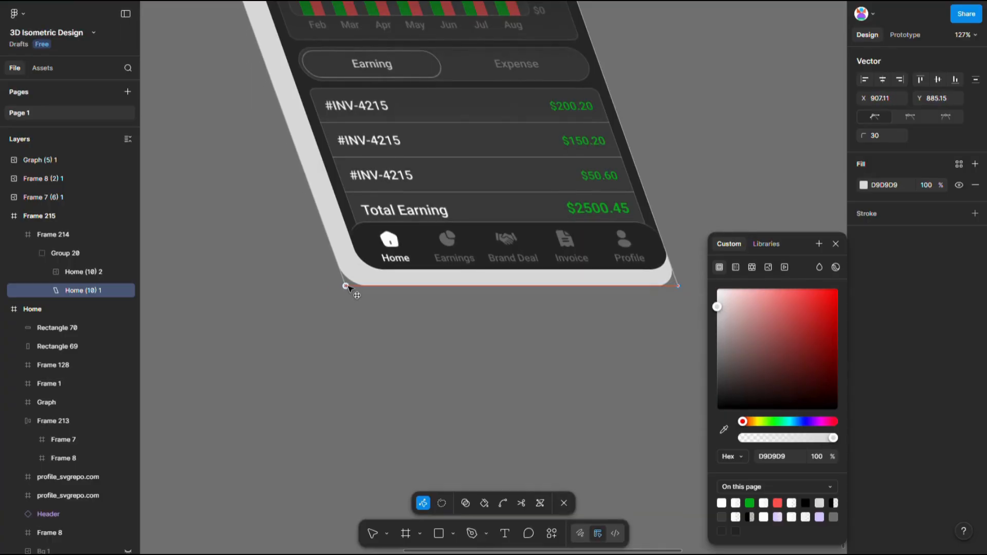
Step: Lower both bottom points of the backing shape slightly further with a level edge, making the shape about 458 × 953
{"action": "scroll", "coordinate": [509, 376], "scroll_direction": "down", "scroll_amount": 3}
{"action": "scroll", "coordinate": [458, 360], "scroll_direction": "up", "scroll_amount": 2}
{"action": "left_click_drag", "start_coordinate": [426, 328], "coordinate": [428, 334]}
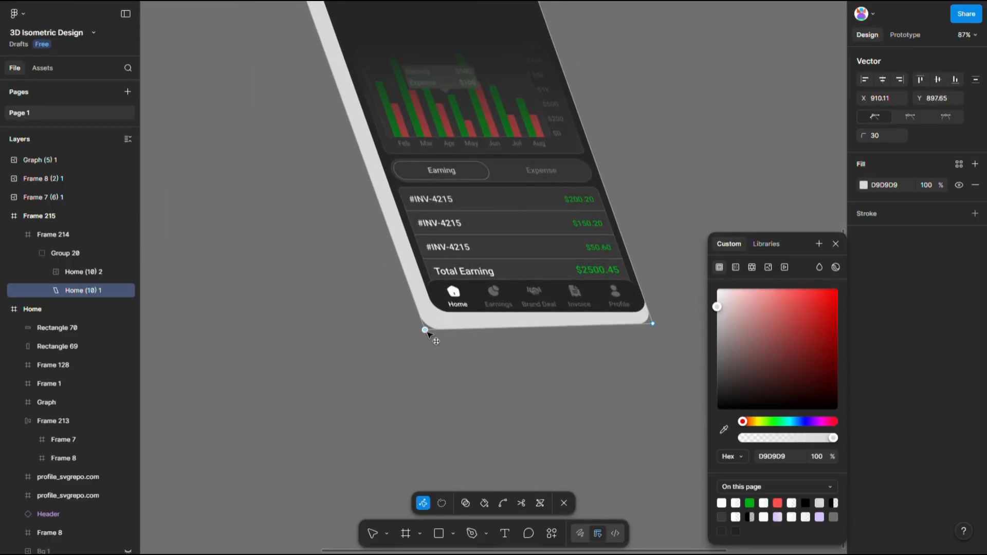
{"action": "left_click_drag", "start_coordinate": [653, 324], "coordinate": [656, 332]}
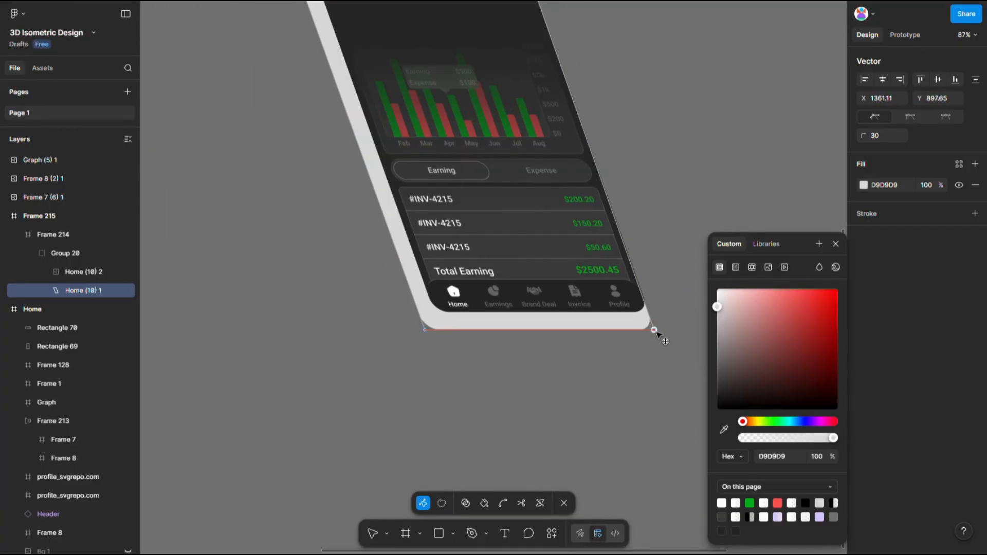
Step: Set the corner radius of the backing shape's lower-right point to 72 and round its upper-left point more strongly
{"action": "scroll", "coordinate": [664, 339], "scroll_direction": "down", "scroll_amount": 3}
{"action": "left_click_drag", "start_coordinate": [863, 136], "coordinate": [912, 139]}
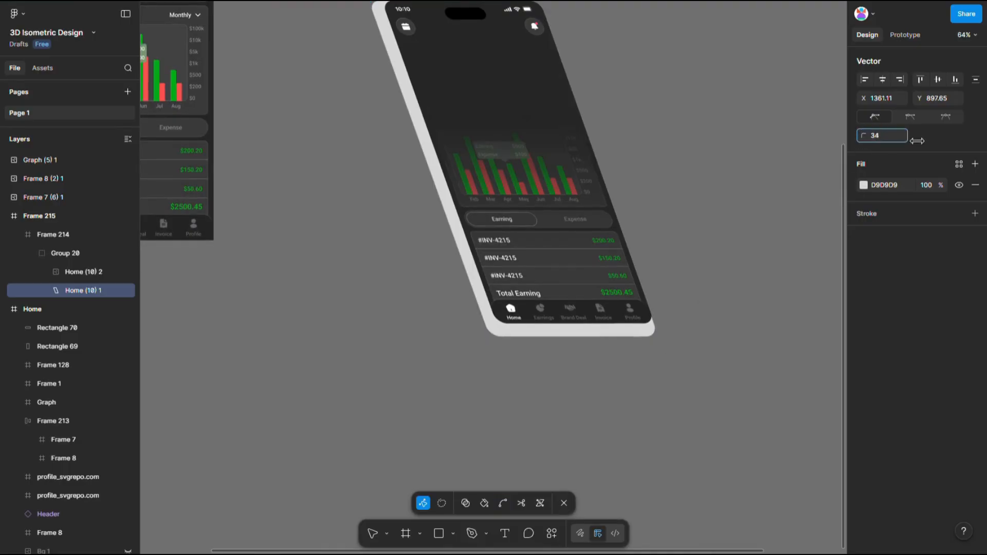
{"action": "scroll", "coordinate": [365, 203], "scroll_direction": "up", "scroll_amount": 3}
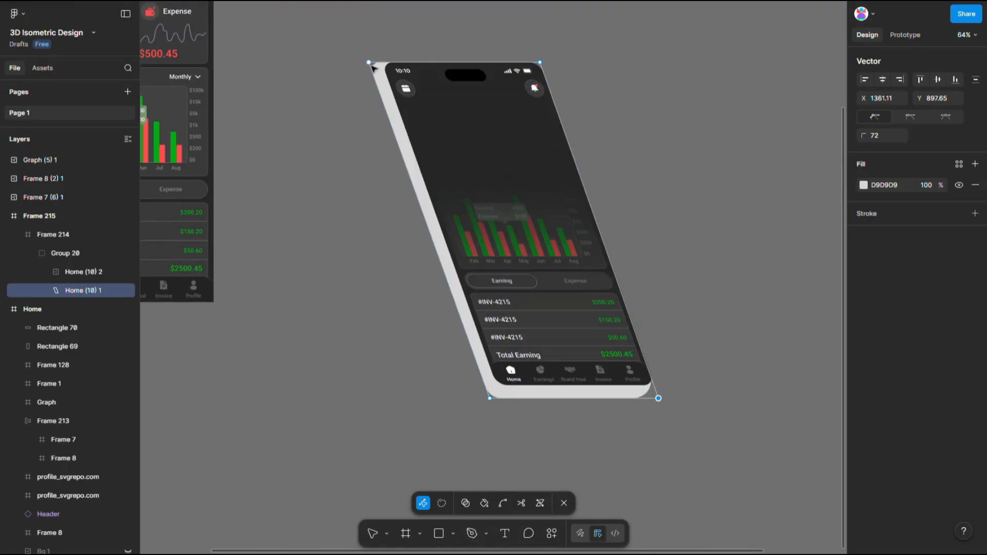
{"action": "left_click_drag", "start_coordinate": [865, 135], "coordinate": [909, 133]}
{"action": "key", "text": "Escape"}
Step: Change the backing shape's fill to a linear gradient with 191919 as the 0% stop
{"action": "left_click", "coordinate": [863, 332]}
{"action": "left_click", "coordinate": [735, 267]}
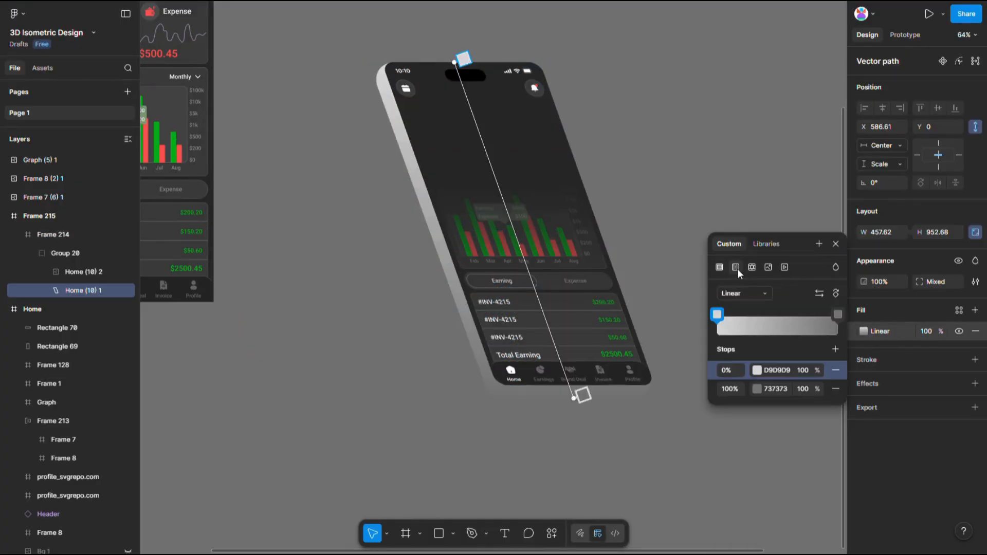
{"action": "left_click", "coordinate": [757, 370]}
{"action": "left_click", "coordinate": [573, 396]}
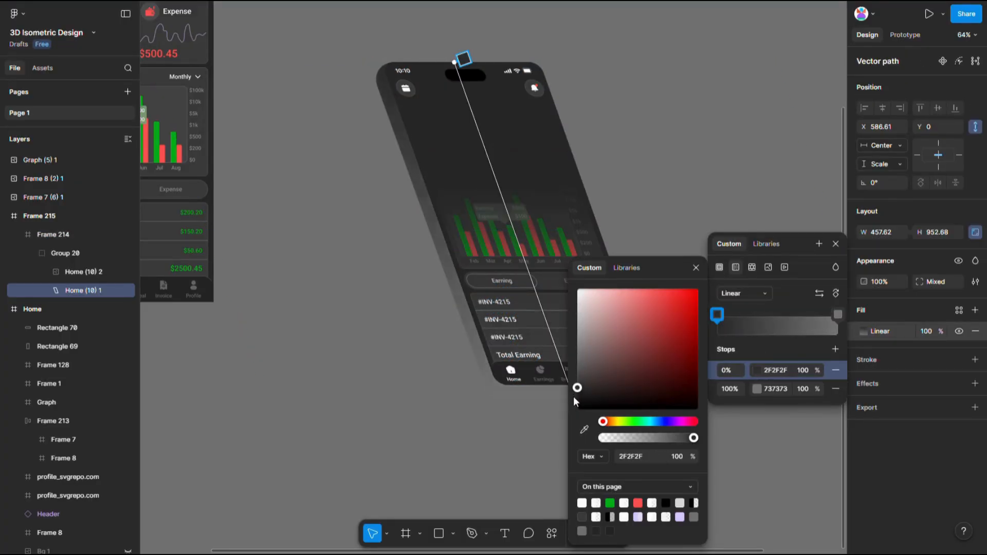
{"action": "left_click", "coordinate": [571, 404]}
Step: Place the 737373 gradient stop at 20% and add a 1F1F1F stop at 40%
{"action": "left_click_drag", "start_coordinate": [835, 316], "coordinate": [742, 317]}
{"action": "left_click", "coordinate": [766, 317]}
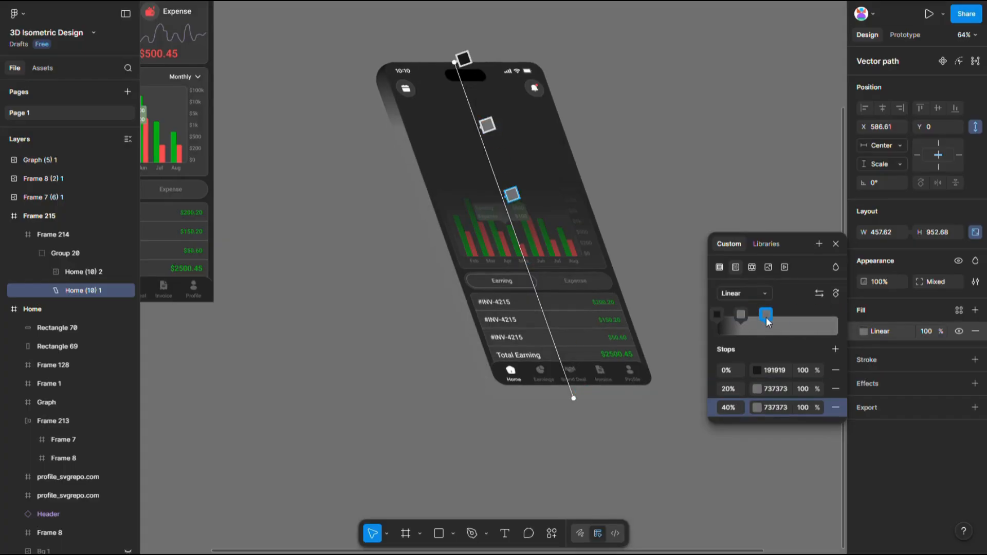
{"action": "left_click", "coordinate": [756, 406]}
{"action": "left_click_drag", "start_coordinate": [591, 361], "coordinate": [573, 398]}
Step: Add a gradient stop at 68% and colour it 4B4B4B
{"action": "left_click", "coordinate": [797, 326]}
{"action": "left_click", "coordinate": [799, 316]}
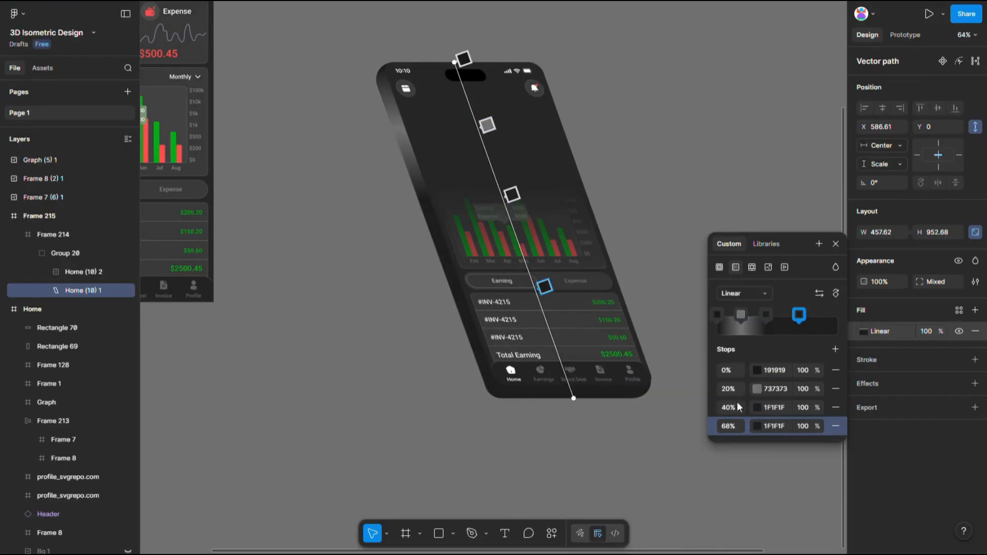
{"action": "left_click", "coordinate": [755, 427]}
{"action": "left_click_drag", "start_coordinate": [578, 400], "coordinate": [553, 426]}
Step: Add a final gradient stop, place it at 85% and colour it 212121
{"action": "left_click", "coordinate": [839, 317]}
{"action": "left_click", "coordinate": [757, 445]}
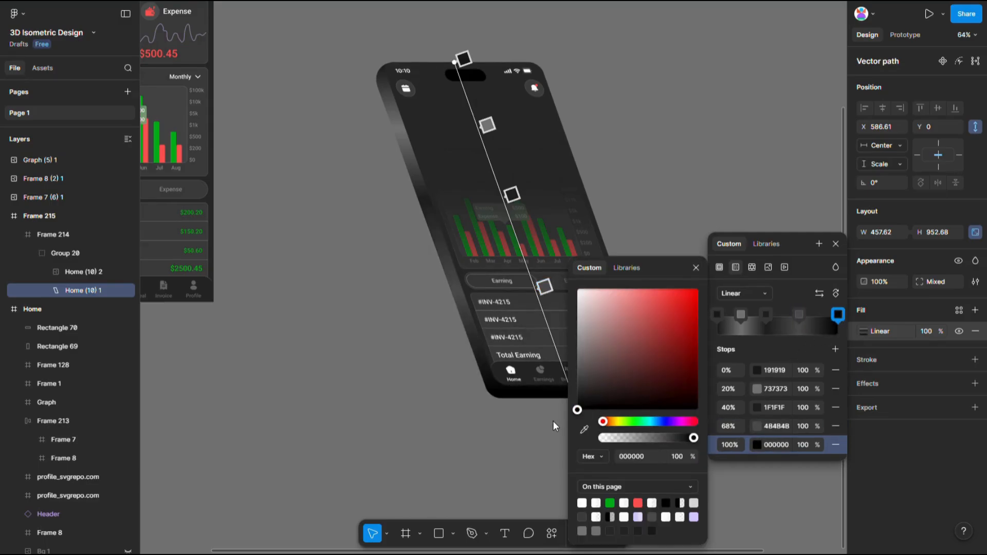
{"action": "left_click_drag", "start_coordinate": [839, 316], "coordinate": [819, 313]}
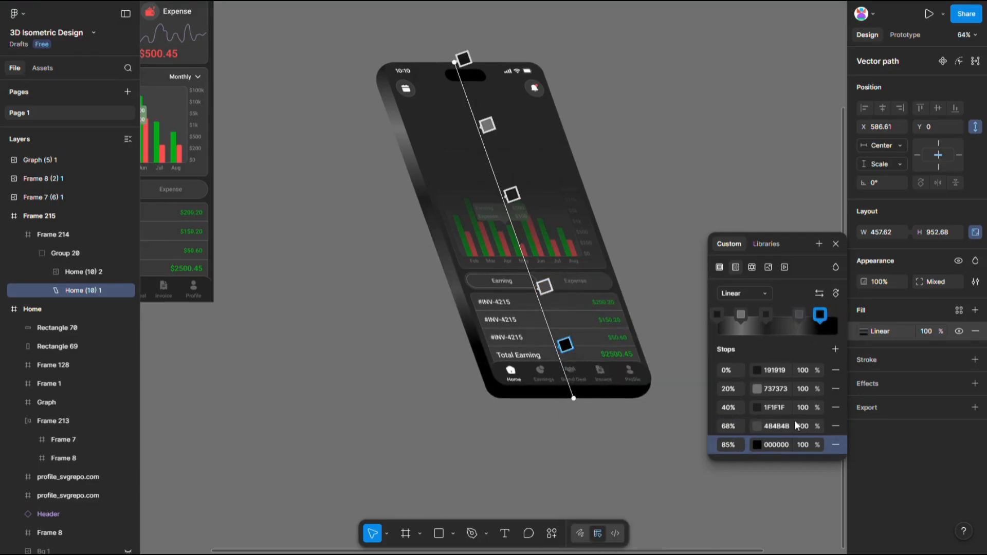
{"action": "left_click_drag", "start_coordinate": [578, 410], "coordinate": [576, 390]}
Step: Recolour the 68% gradient stop to 363636 and finish editing the fill
{"action": "left_click", "coordinate": [800, 314]}
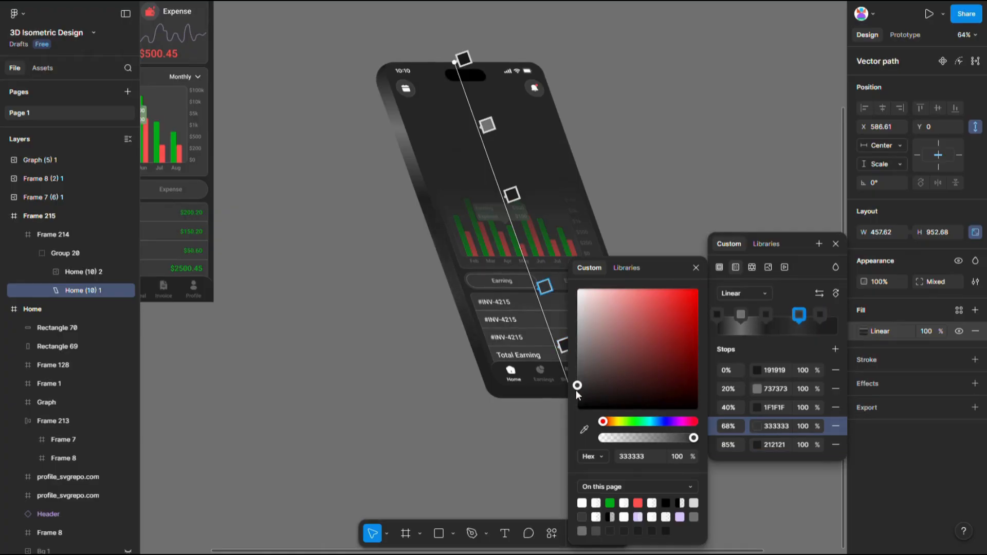
{"action": "left_click", "coordinate": [765, 314]}
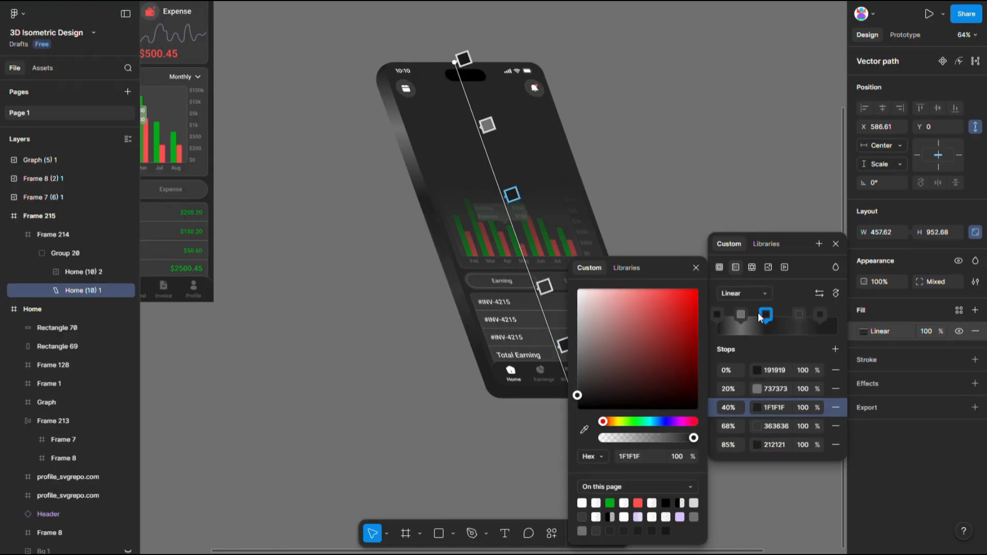
{"action": "left_click", "coordinate": [507, 424]}
Step: Move the separate Earning card down beside the tilted phone
{"action": "scroll", "coordinate": [686, 440], "scroll_direction": "down", "scroll_amount": 2}
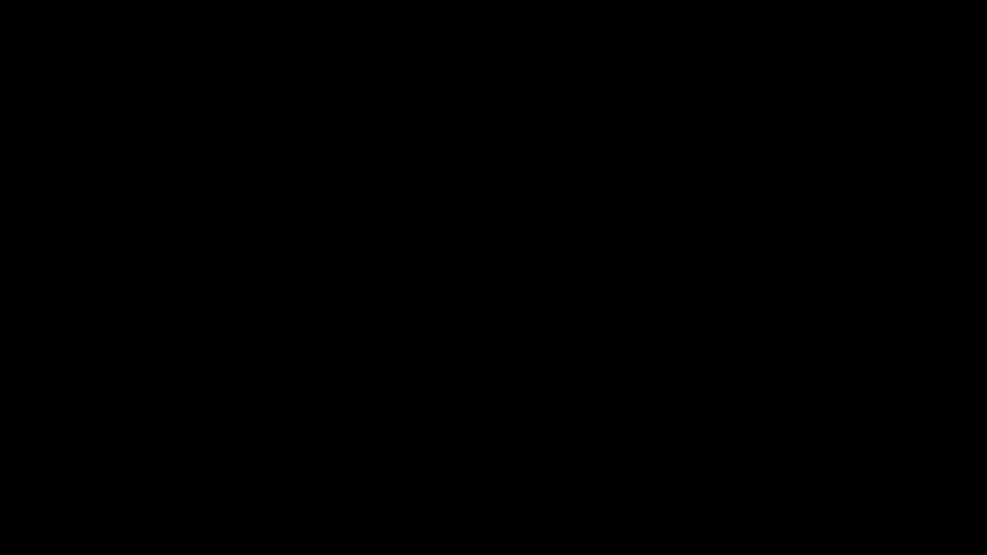
{"action": "scroll", "coordinate": [544, 225], "scroll_direction": "down", "scroll_amount": 4}
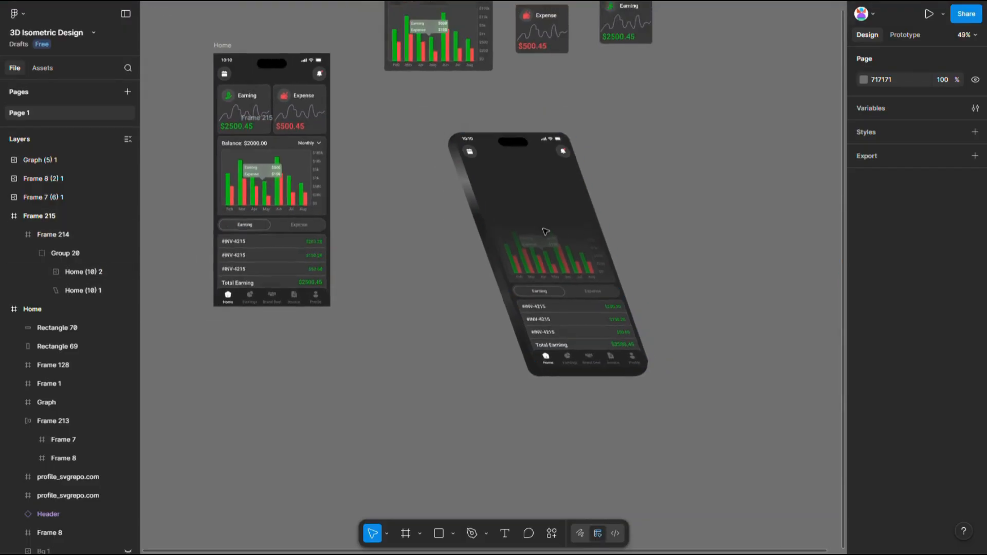
{"action": "left_click", "coordinate": [543, 49]}
{"action": "left_click_drag", "start_coordinate": [604, 39], "coordinate": [591, 190]}
{"action": "scroll", "coordinate": [503, 154], "scroll_direction": "down", "scroll_amount": 1}
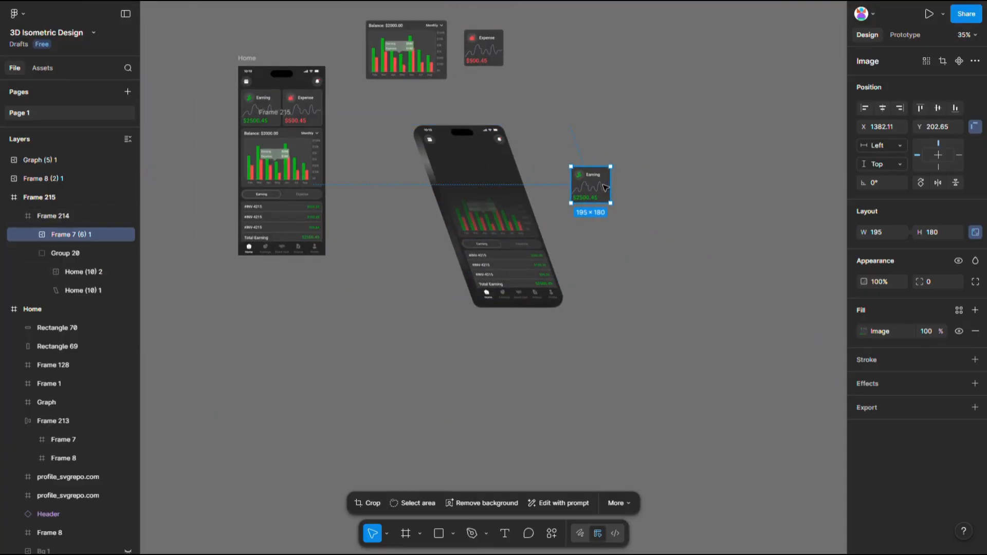
{"action": "right_click", "coordinate": [596, 184]}
{"action": "left_click", "coordinate": [629, 308]}
{"action": "key", "text": "ctrl+z"}
Step: Take the Earning card image out of Frame 215 to the top level and lock Frame 215
{"action": "left_click_drag", "start_coordinate": [49, 227], "coordinate": [45, 192]}
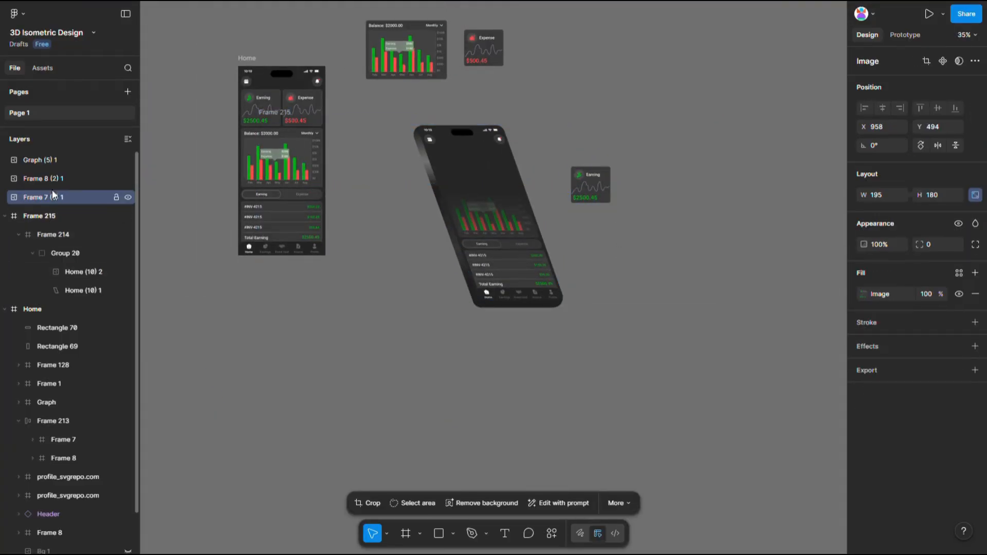
{"action": "left_click", "coordinate": [28, 216]}
{"action": "left_click", "coordinate": [117, 216]}
{"action": "left_click", "coordinate": [584, 119]}
Step: Group the Earning card, moved farther clear of the phone, and wrap the group in a frame
{"action": "left_click_drag", "start_coordinate": [603, 187], "coordinate": [671, 172]}
{"action": "scroll", "coordinate": [670, 171], "scroll_direction": "up", "scroll_amount": 2}
{"action": "scroll", "coordinate": [672, 173], "scroll_direction": "up", "scroll_amount": 3}
{"action": "right_click", "coordinate": [651, 172]}
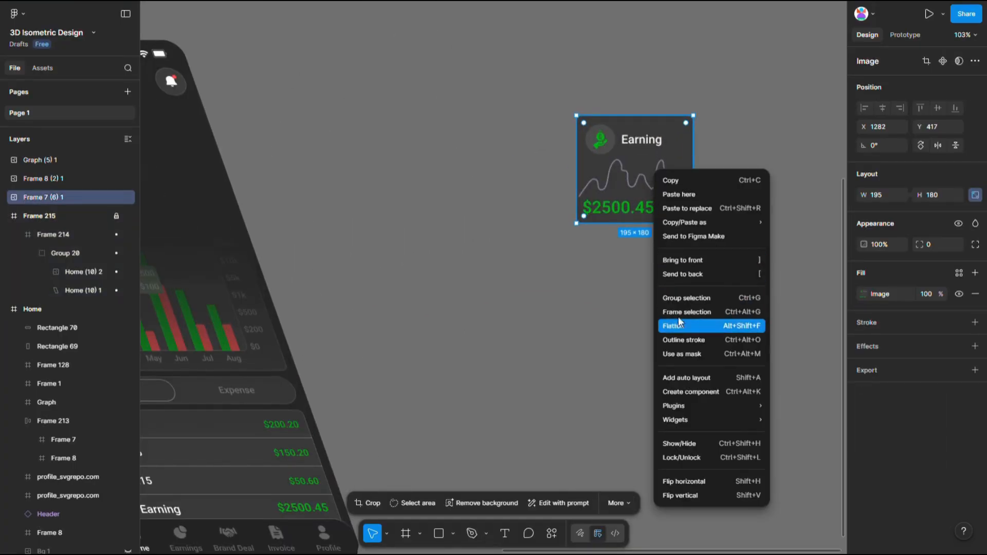
{"action": "left_click", "coordinate": [684, 298]}
{"action": "right_click", "coordinate": [642, 181]}
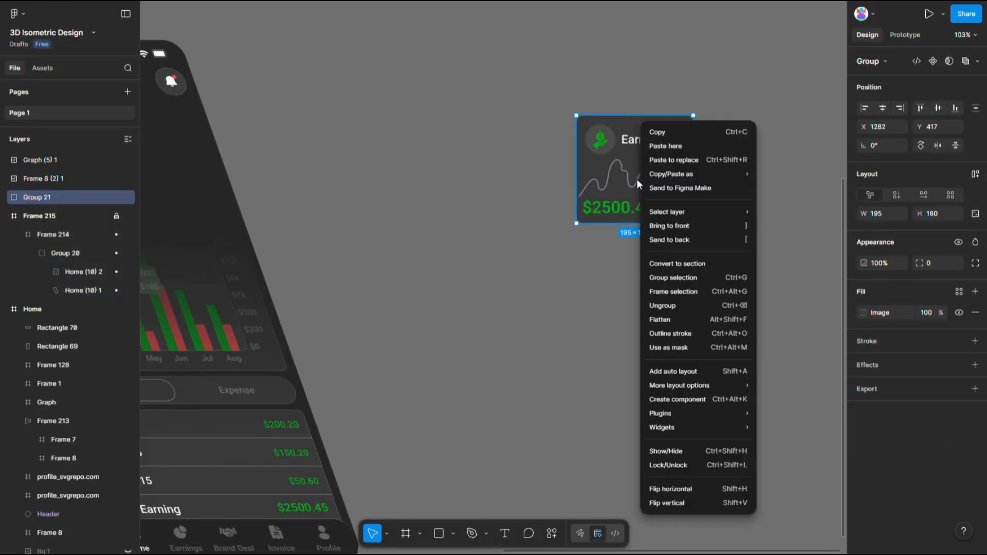
{"action": "left_click", "coordinate": [669, 288]}
Step: Set the Earning card group's horizontal and vertical constraints to Scale
{"action": "left_click", "coordinate": [891, 146]}
{"action": "left_click", "coordinate": [891, 201]}
{"action": "left_click", "coordinate": [892, 165]}
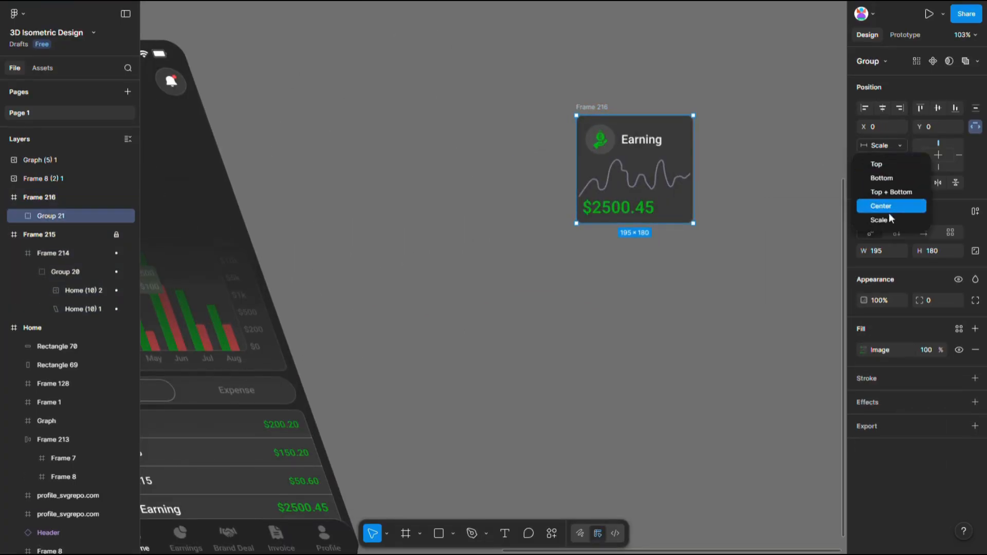
{"action": "left_click", "coordinate": [890, 219]}
{"action": "left_click", "coordinate": [778, 212]}
Step: Rotate the Earning card's frame to 15°
{"action": "left_click", "coordinate": [604, 110]}
{"action": "type", "text": "1"}
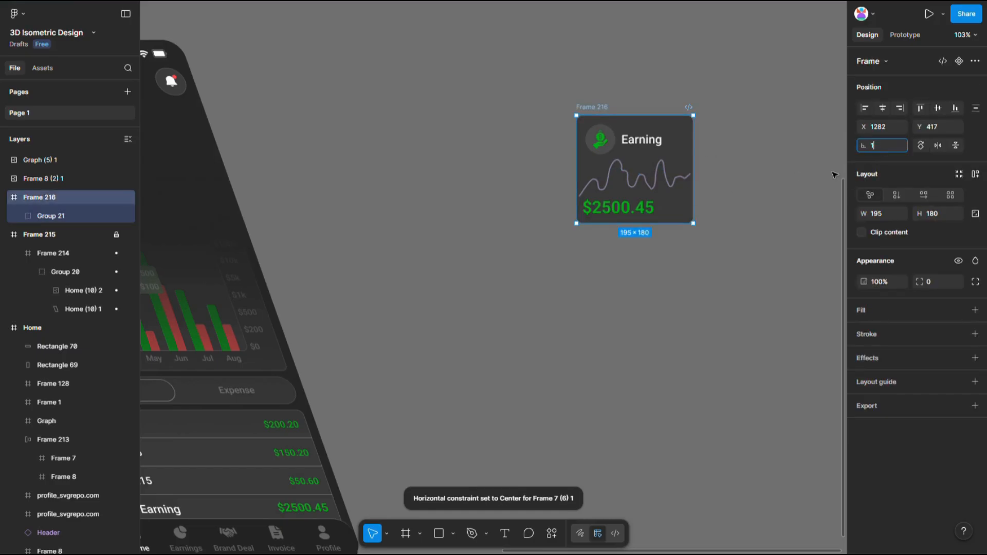
{"action": "type", "text": "0"}
{"action": "key", "text": "Return"}
{"action": "right_click", "coordinate": [623, 172]}
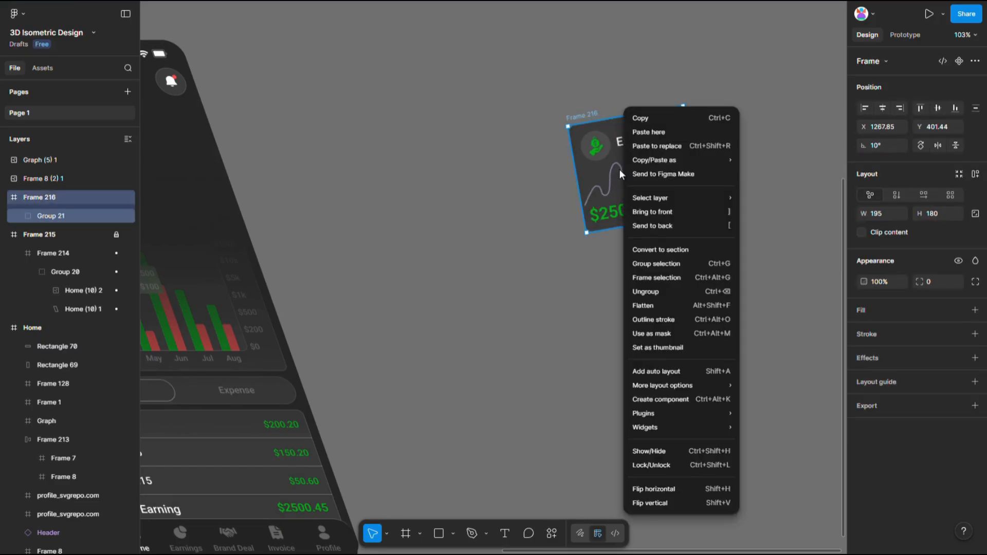
{"action": "left_click", "coordinate": [620, 172]}
{"action": "type", "text": "15"}
{"action": "key", "text": "Return"}
Step: Wrap the rotated Earning frame in an outer frame and set the inner frame's horizontal and vertical constraints to Scale
{"action": "right_click", "coordinate": [661, 180]}
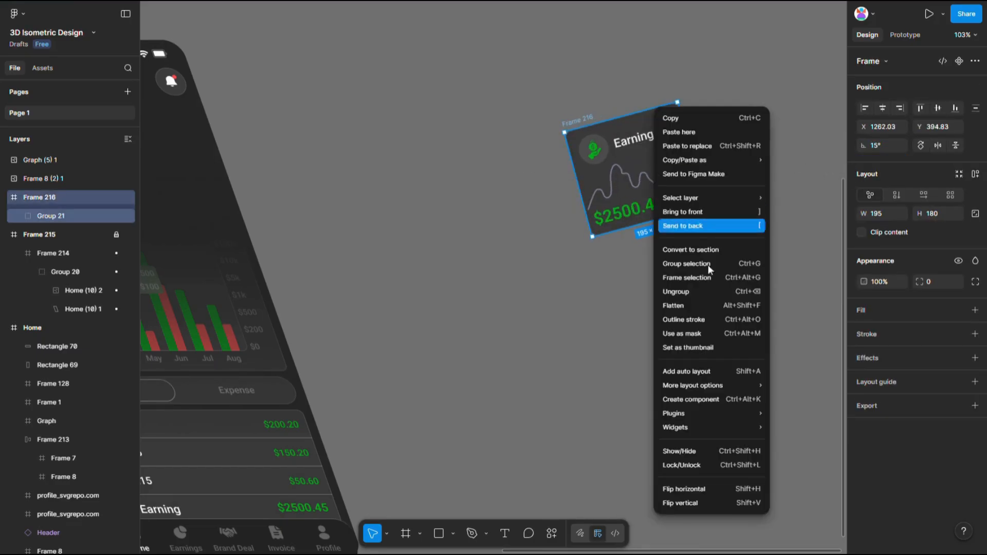
{"action": "left_click", "coordinate": [679, 278]}
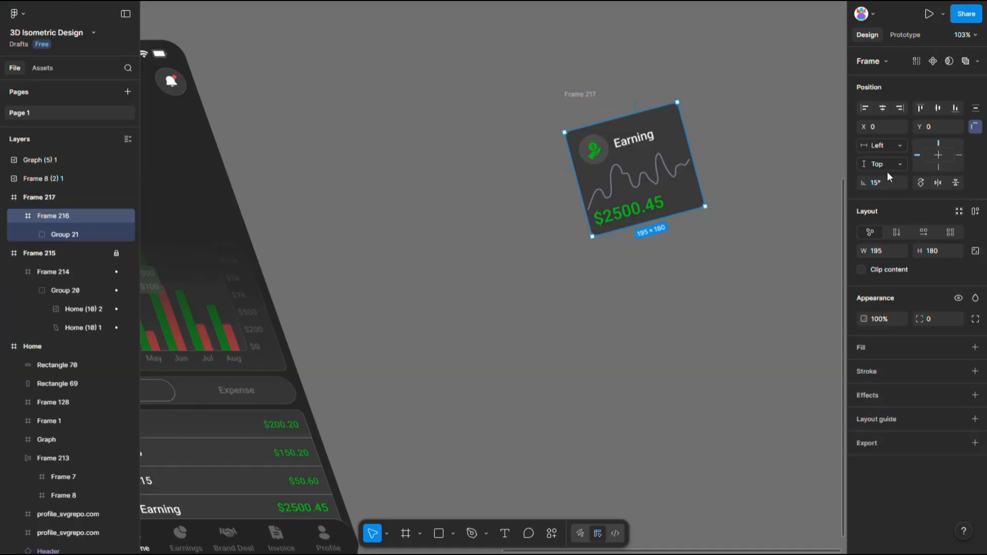
{"action": "left_click", "coordinate": [884, 146]}
{"action": "left_click", "coordinate": [890, 200]}
{"action": "left_click", "coordinate": [882, 163]}
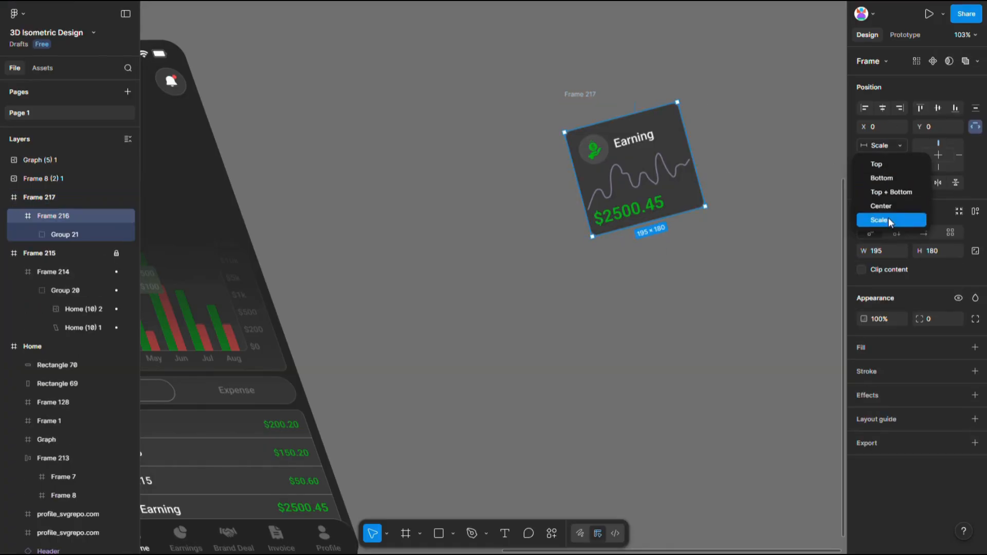
{"action": "left_click", "coordinate": [889, 219]}
{"action": "left_click", "coordinate": [786, 225]}
Step: Reduce the height of the Earning card's outer frame to 141 to skew the card
{"action": "left_click", "coordinate": [591, 96]}
{"action": "scroll", "coordinate": [676, 196], "scroll_direction": "down", "scroll_amount": 5}
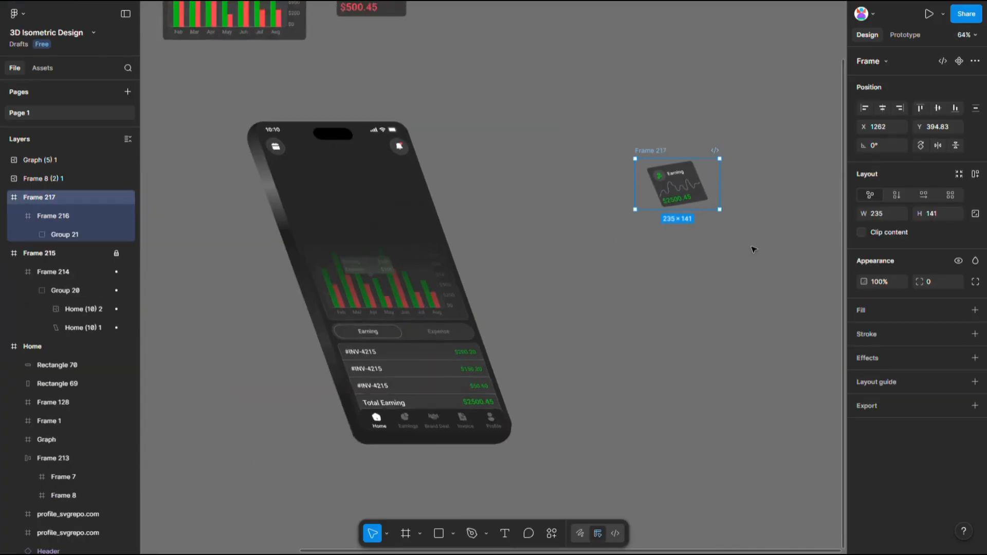
Step: Move the skewed Earning card onto the phone screen and set its inner frame's rotation to 0°
{"action": "left_click_drag", "start_coordinate": [684, 198], "coordinate": [396, 191]}
{"action": "scroll", "coordinate": [332, 192], "scroll_direction": "up", "scroll_amount": 5}
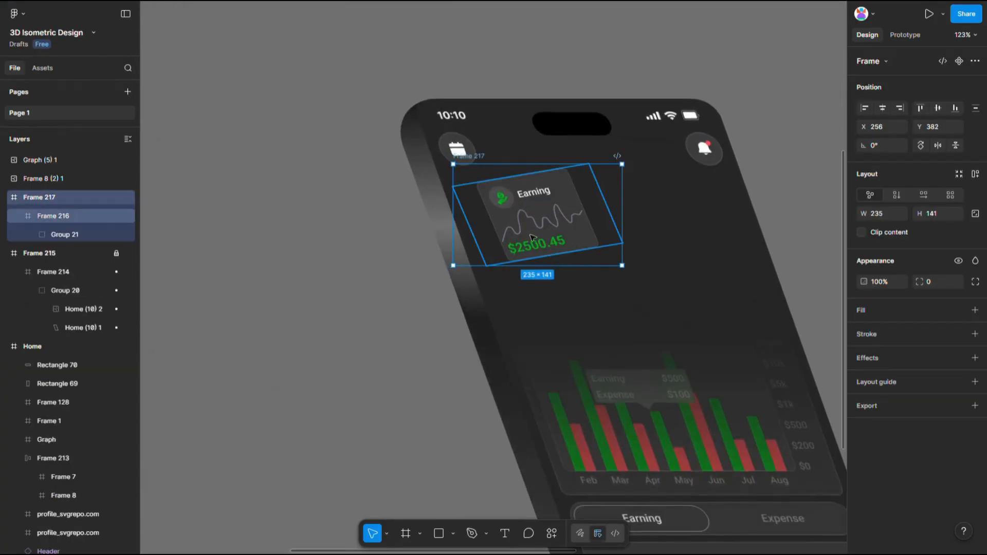
{"action": "left_click", "coordinate": [536, 237]}
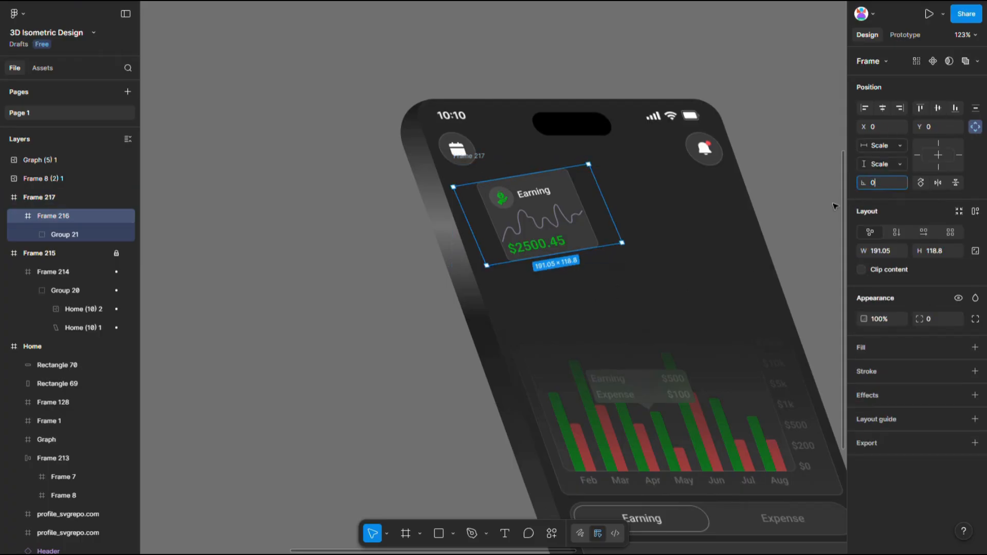
{"action": "key", "text": "Return"}
Step: Enlarge the Earning card's outer frame to 517 × 204 and position the card below the phone's calendar icon
{"action": "left_click", "coordinate": [475, 158]}
{"action": "left_click_drag", "start_coordinate": [566, 272], "coordinate": [612, 325]}
{"action": "left_click_drag", "start_coordinate": [559, 283], "coordinate": [574, 278]}
{"action": "mouse_move", "coordinate": [602, 321]}
{"action": "left_mouse_down"}
{"action": "mouse_move", "coordinate": [601, 310]}
{"action": "mouse_move", "coordinate": [600, 319]}
{"action": "left_mouse_up"}
{"action": "left_click_drag", "start_coordinate": [592, 260], "coordinate": [585, 264]}
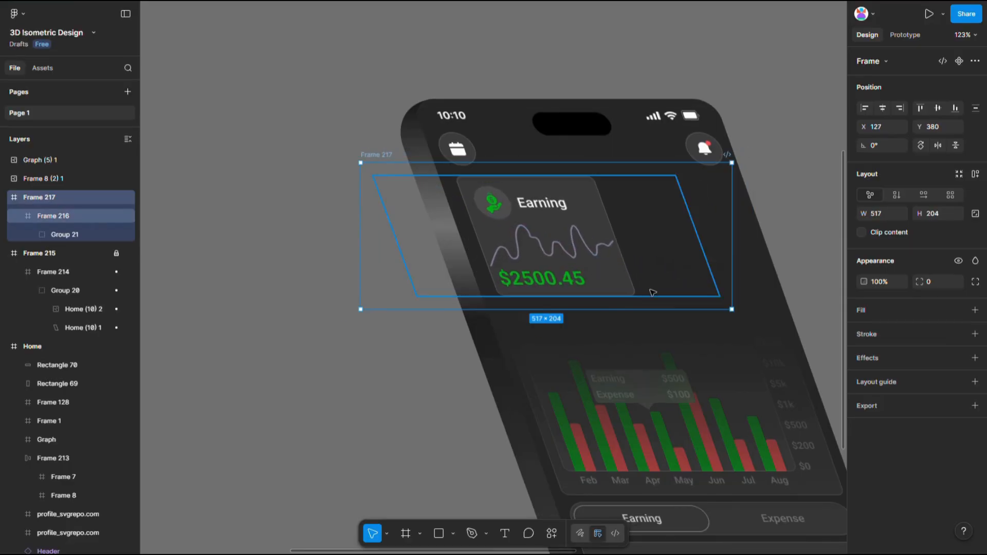
Step: Duplicate the Earning card image, hide the upper copy, and replace the lower copy's image fill with solid D9D9D9
{"action": "left_click", "coordinate": [586, 266], "text": "ctrl"}
{"action": "key", "text": "ctrl+d"}
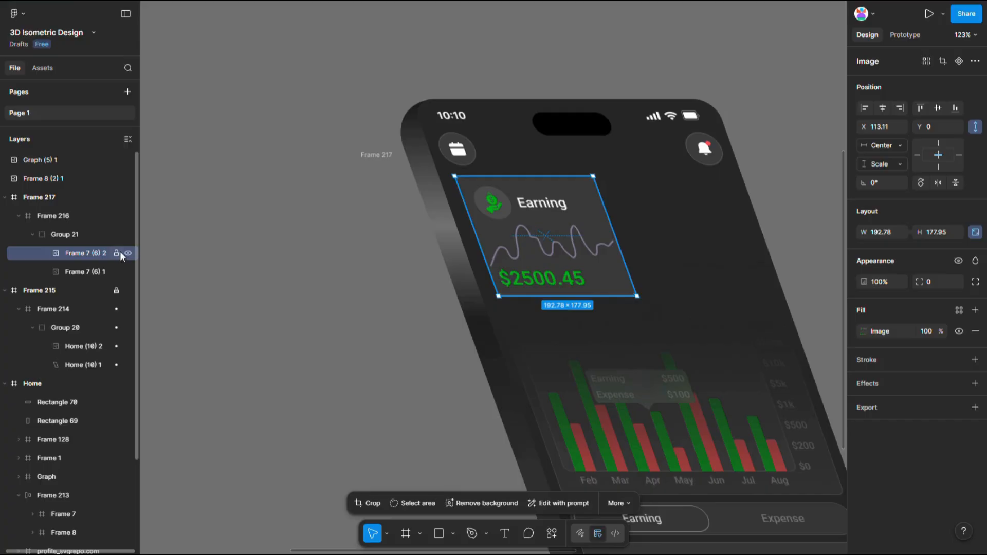
{"action": "left_click", "coordinate": [128, 254]}
{"action": "left_click", "coordinate": [75, 272]}
{"action": "left_click", "coordinate": [976, 331]}
{"action": "left_click", "coordinate": [902, 310]}
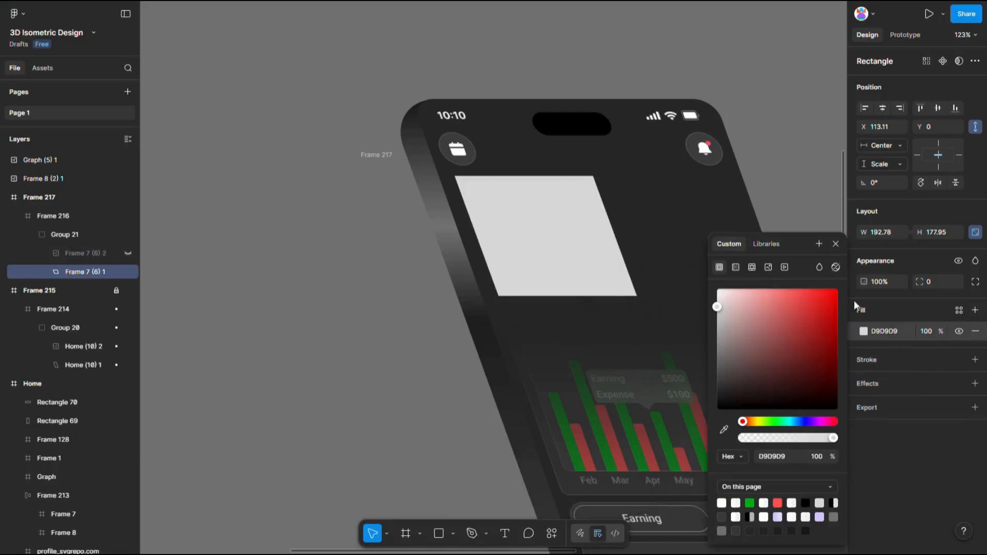
Step: Set the grey backing shape's corner radius to 15
{"action": "type", "text": "20"}
{"action": "key", "text": "Return"}
{"action": "left_click", "coordinate": [932, 285]}
{"action": "type", "text": "15"}
{"action": "key", "text": "Return"}
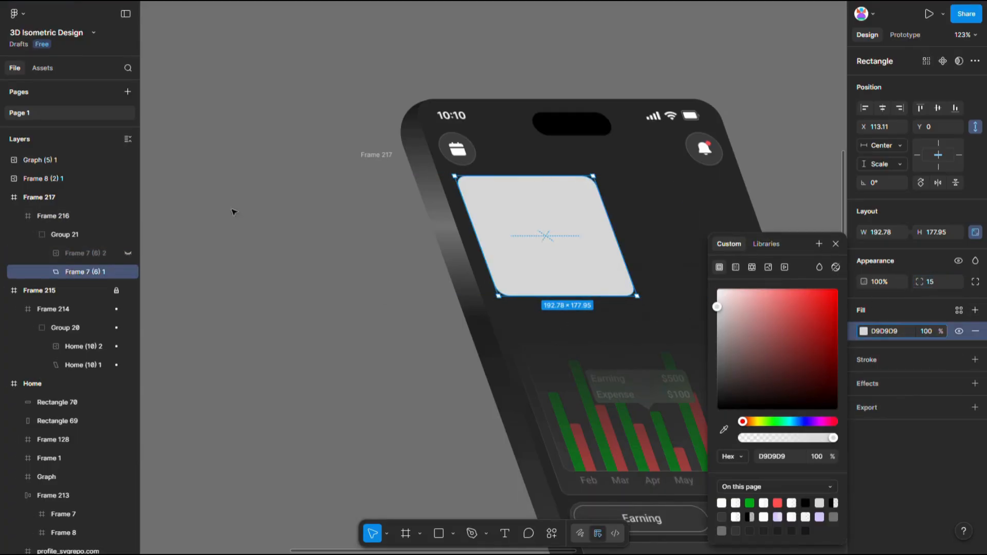
Step: Show the Earning image again and shift the backing shape's upper-left vertex outward to expose a side edge
{"action": "left_click", "coordinate": [128, 253]}
{"action": "left_click", "coordinate": [127, 254]}
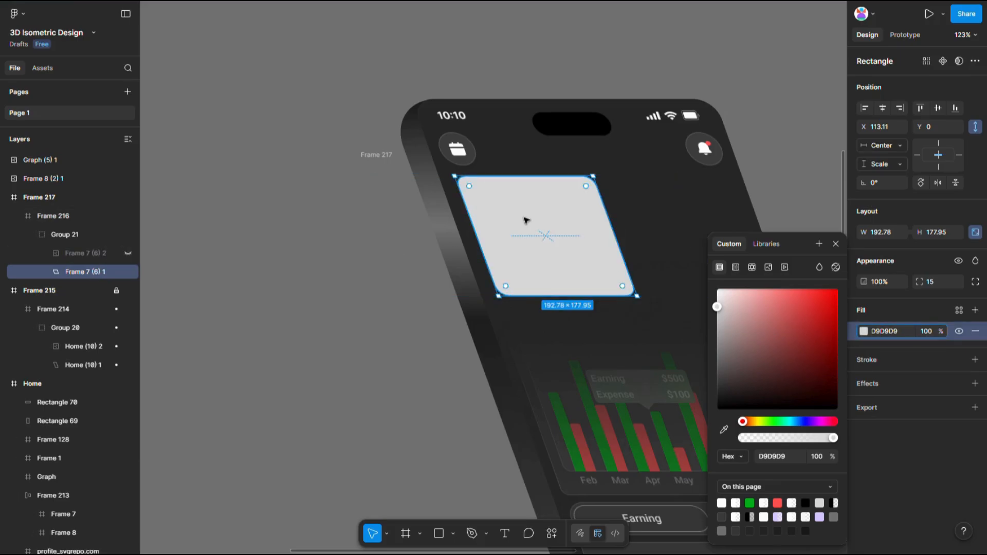
{"action": "double_click", "coordinate": [524, 218]}
{"action": "left_click", "coordinate": [128, 254]}
{"action": "scroll", "coordinate": [462, 187], "scroll_direction": "up", "scroll_amount": 3}
{"action": "scroll", "coordinate": [466, 190], "scroll_direction": "up", "scroll_amount": 4}
{"action": "key", "text": "v"}
{"action": "left_click", "coordinate": [399, 183]}
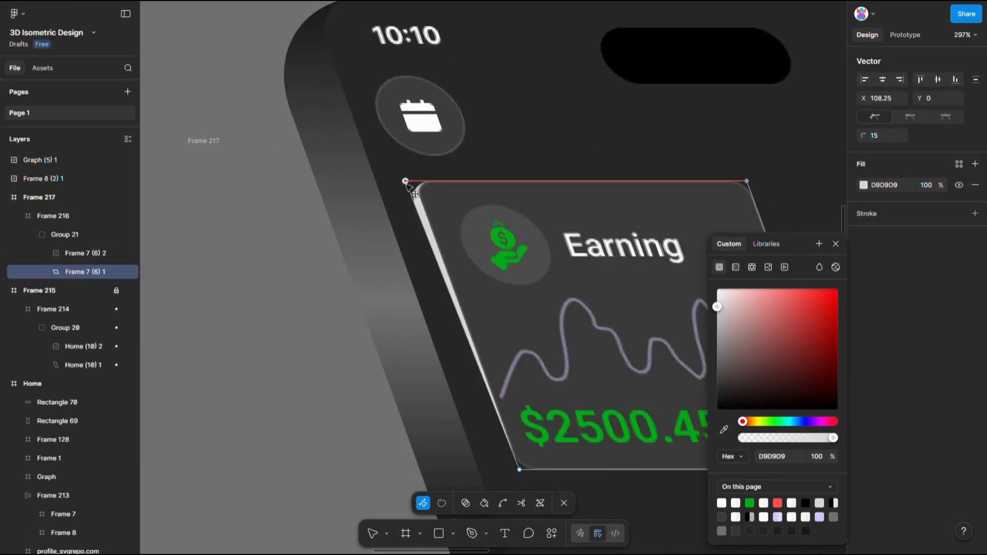
Step: Shift the backing shape's two bottom vertices outward and down to give the Earning card a thick lower edge
{"action": "scroll", "coordinate": [431, 240], "scroll_direction": "down", "scroll_amount": 2}
{"action": "left_click", "coordinate": [510, 430]}
{"action": "scroll", "coordinate": [339, 364], "scroll_direction": "down", "scroll_amount": 2}
{"action": "scroll", "coordinate": [643, 404], "scroll_direction": "up", "scroll_amount": 3}
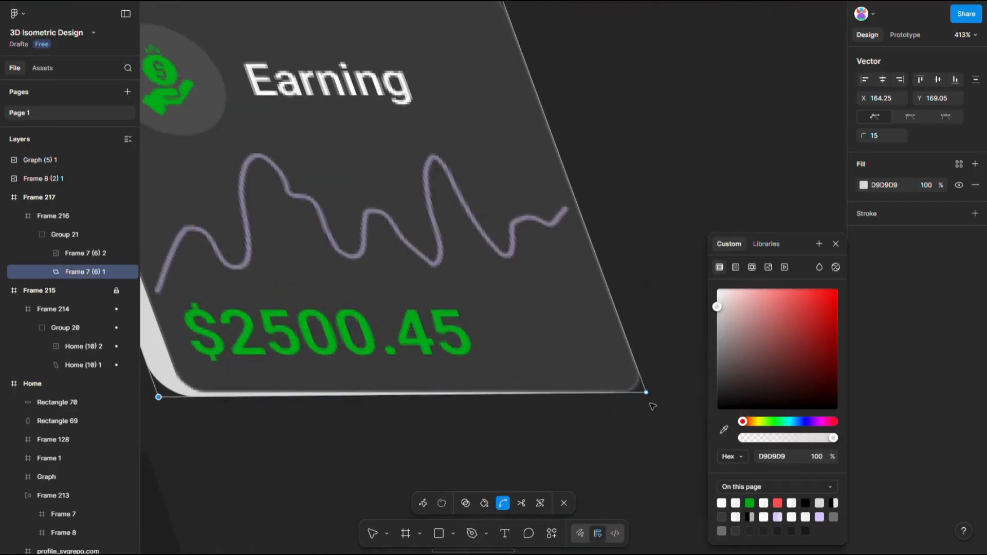
{"action": "key", "text": "v"}
{"action": "left_click", "coordinate": [650, 410]}
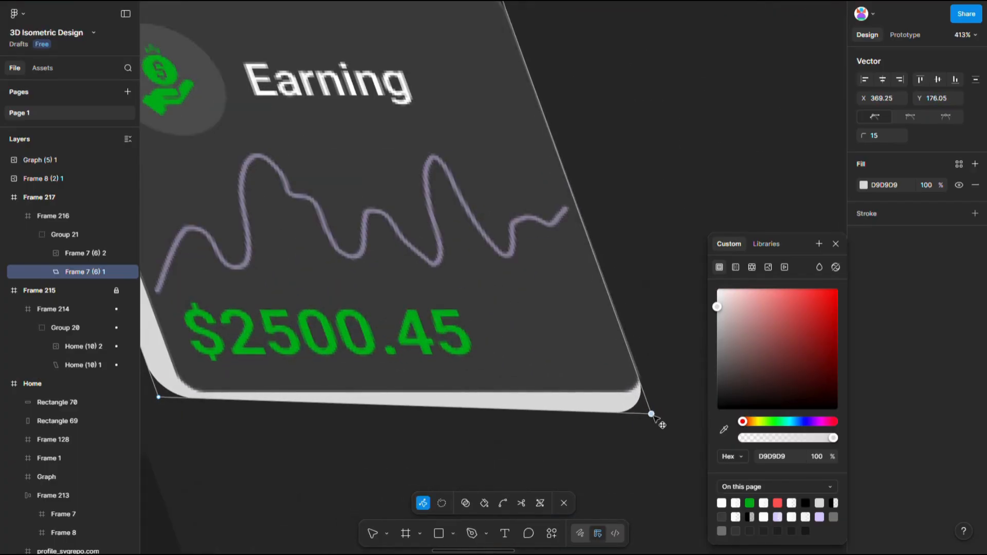
{"action": "scroll", "coordinate": [276, 397], "scroll_direction": "left", "scroll_amount": 3}
{"action": "left_click_drag", "start_coordinate": [297, 408], "coordinate": [303, 424]}
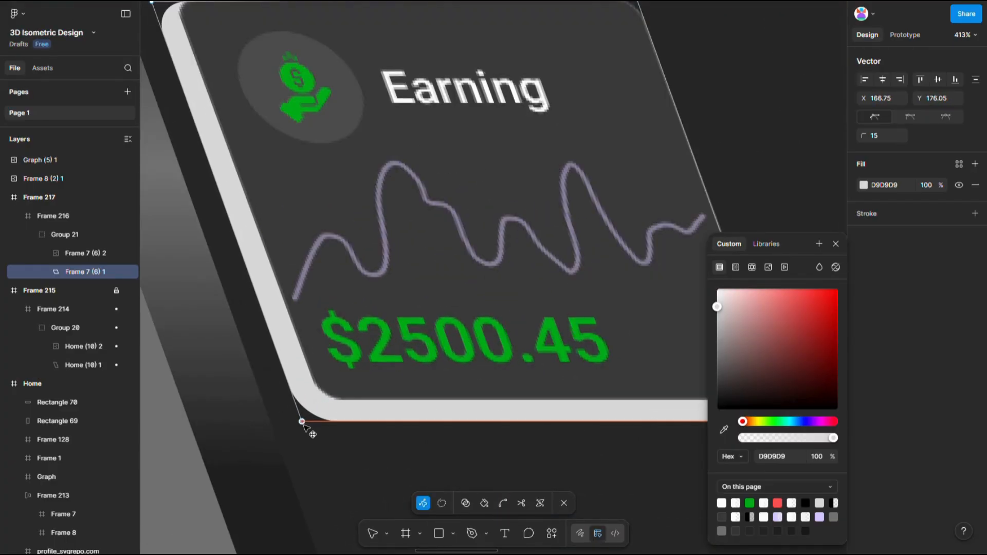
{"action": "scroll", "coordinate": [324, 409], "scroll_direction": "down", "scroll_amount": 5}
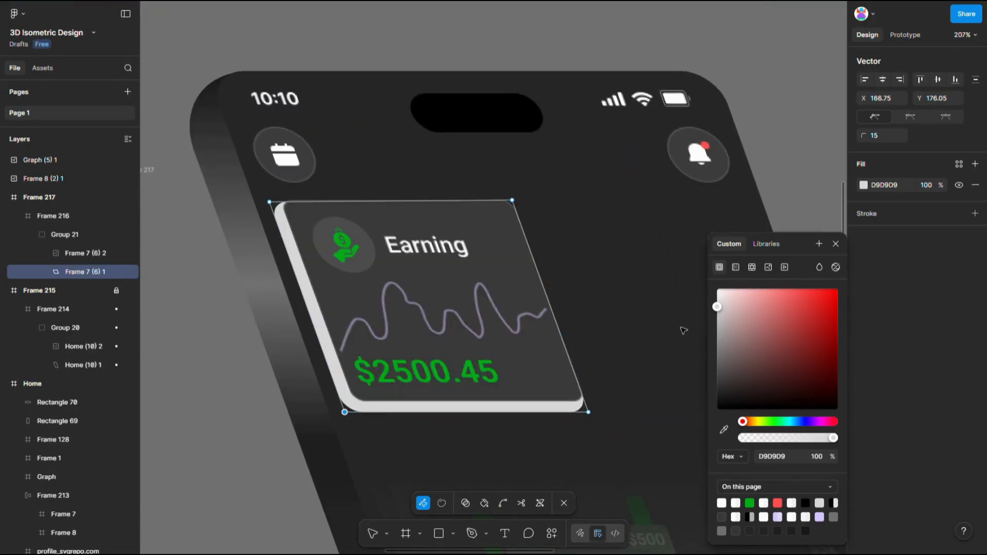
{"action": "key", "text": "Escape"}
Step: Copy the phone edge's linear gradient fill to the Earning card's backing shape and remove its D9D9D9 fill
{"action": "scroll", "coordinate": [631, 304], "scroll_direction": "down", "scroll_amount": 5}
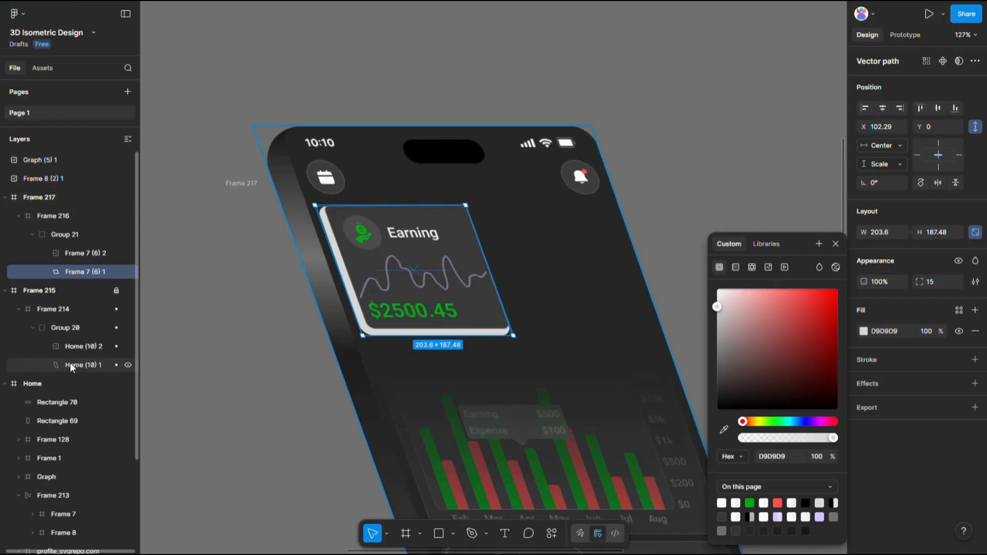
{"action": "left_click", "coordinate": [70, 367]}
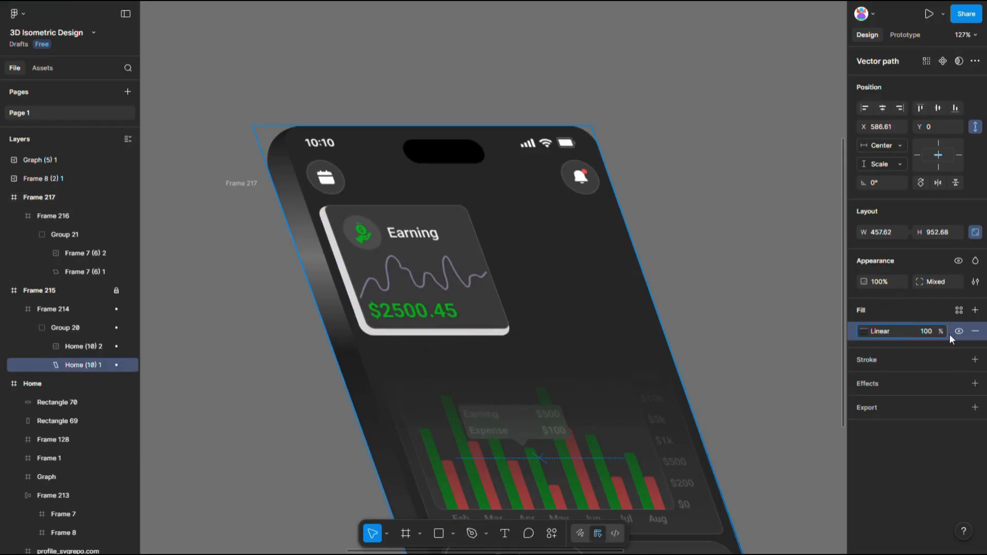
{"action": "left_click", "coordinate": [80, 272]}
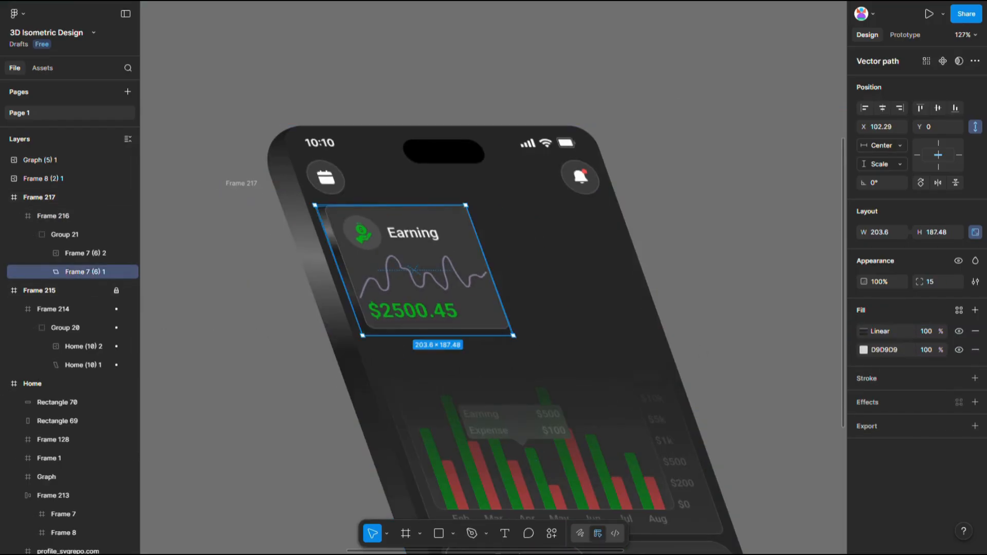
{"action": "left_click", "coordinate": [976, 350]}
Step: Increase the corner radius of the Earning card's gradient backing shape to 20 in vector editing
{"action": "key", "text": "shift+2"}
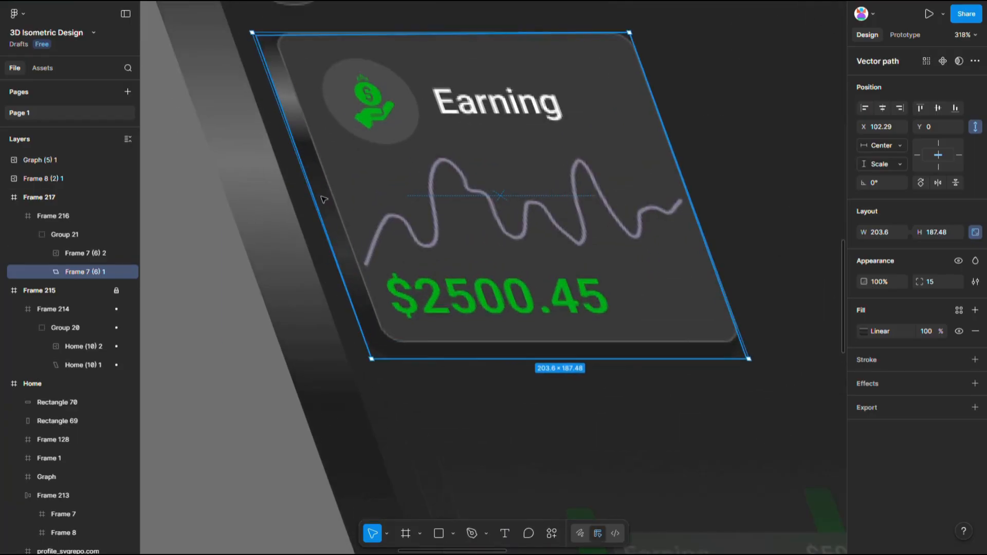
{"action": "double_click", "coordinate": [294, 74]}
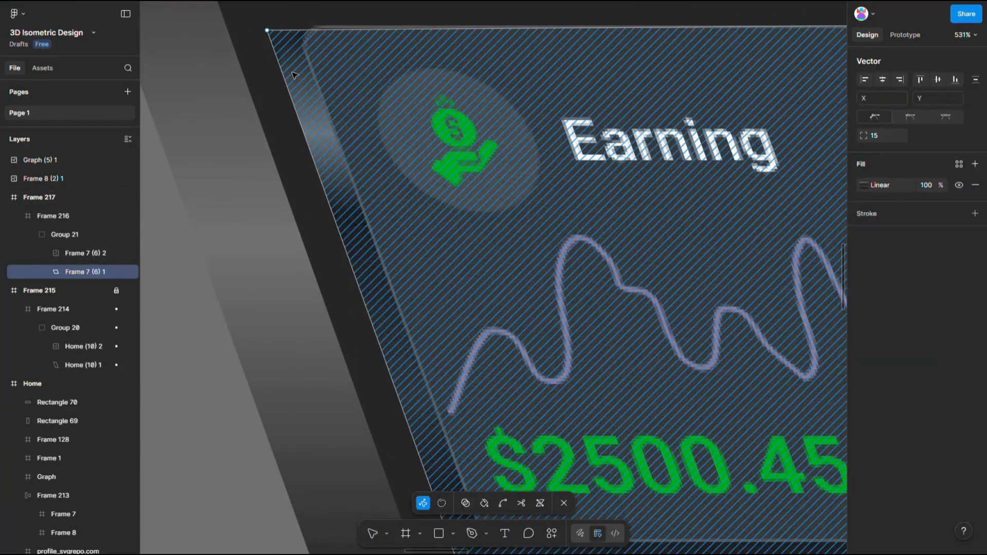
{"action": "left_click_drag", "start_coordinate": [866, 139], "coordinate": [919, 139]}
{"action": "scroll", "coordinate": [326, 104], "scroll_direction": "down", "scroll_amount": 4}
{"action": "scroll", "coordinate": [334, 118], "scroll_direction": "up", "scroll_amount": 2}
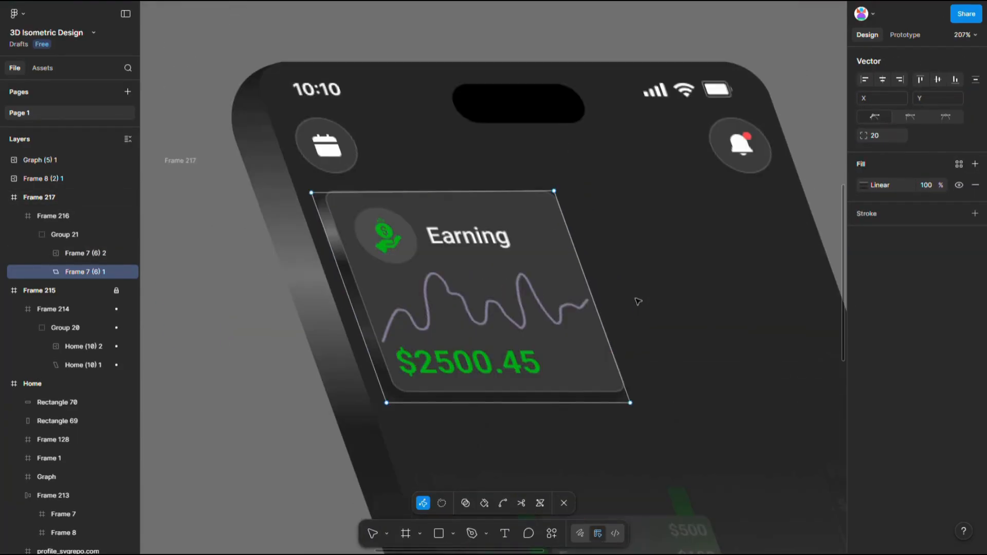
Step: Set the corner radius of the backing shape's lower-left vertex to 11 and finish vector editing
{"action": "scroll", "coordinate": [637, 391], "scroll_direction": "up", "scroll_amount": 4}
{"action": "scroll", "coordinate": [638, 401], "scroll_direction": "down", "scroll_amount": 4}
{"action": "scroll", "coordinate": [278, 395], "scroll_direction": "up", "scroll_amount": 4}
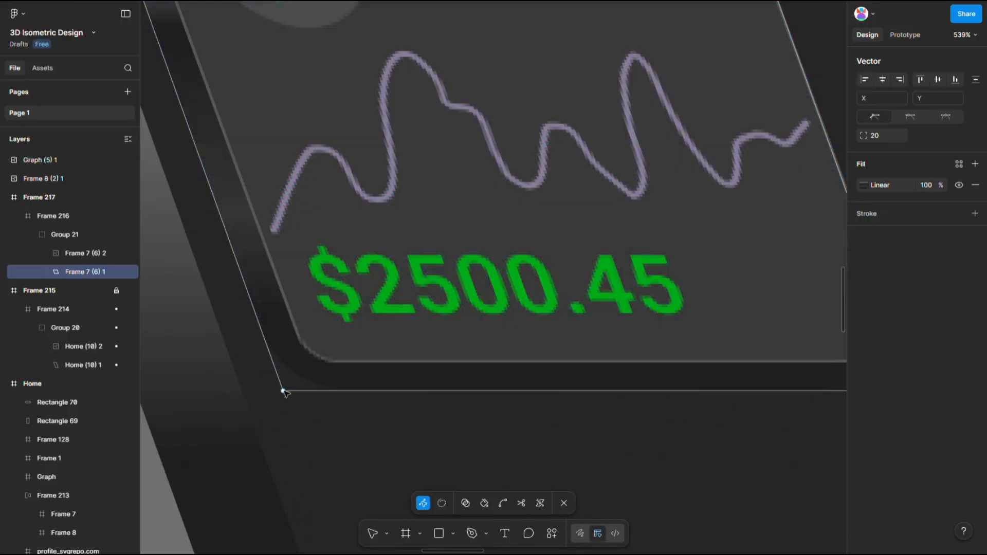
{"action": "left_click", "coordinate": [283, 391]}
{"action": "left_click_drag", "start_coordinate": [869, 138], "coordinate": [776, 148]}
{"action": "scroll", "coordinate": [560, 267], "scroll_direction": "down", "scroll_amount": 5}
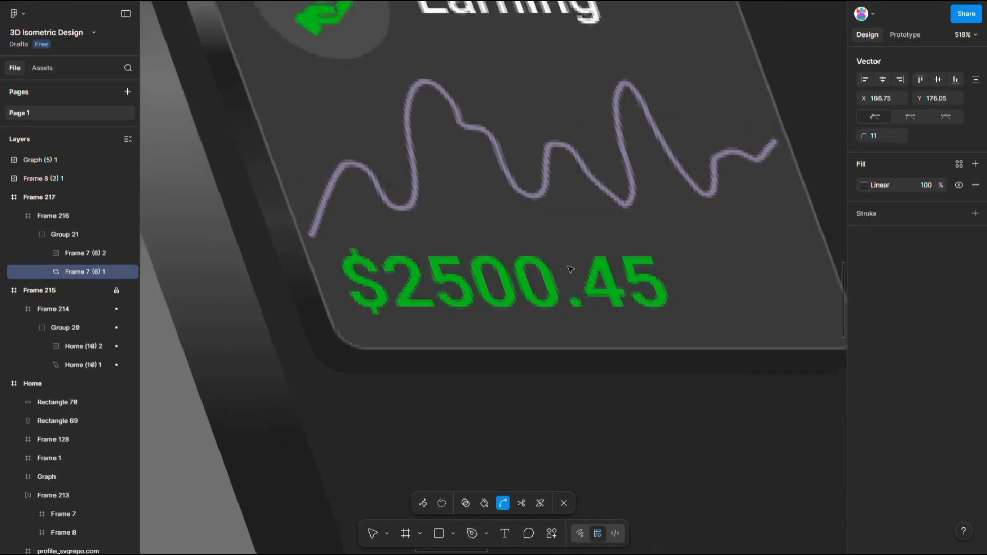
{"action": "key", "text": "Escape"}
{"action": "key", "text": "Escape"}
Step: Duplicate the Earning card 220 px to its right and replace the copy's image with the Expense card
{"action": "scroll", "coordinate": [411, 308], "scroll_direction": "down", "scroll_amount": 2}
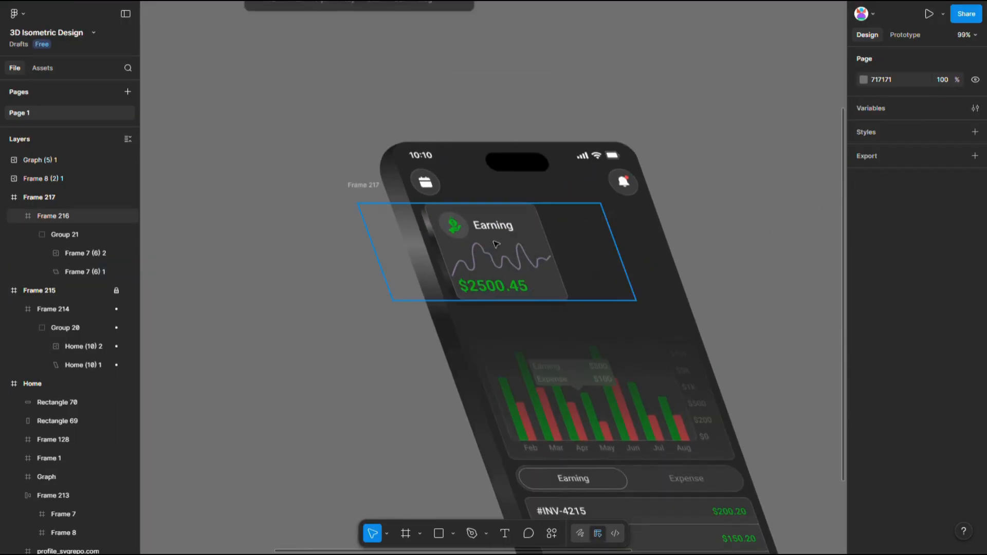
{"action": "left_click", "coordinate": [475, 249]}
{"action": "left_click_drag", "start_coordinate": [475, 249], "coordinate": [603, 249]}
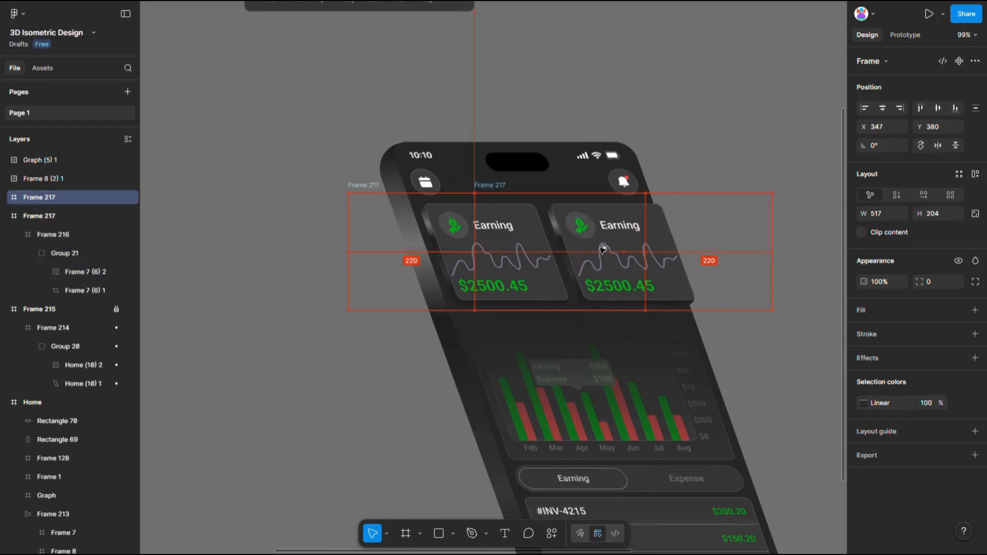
{"action": "scroll", "coordinate": [603, 249], "scroll_direction": "down", "scroll_amount": 2}
{"action": "left_click", "coordinate": [690, 142]}
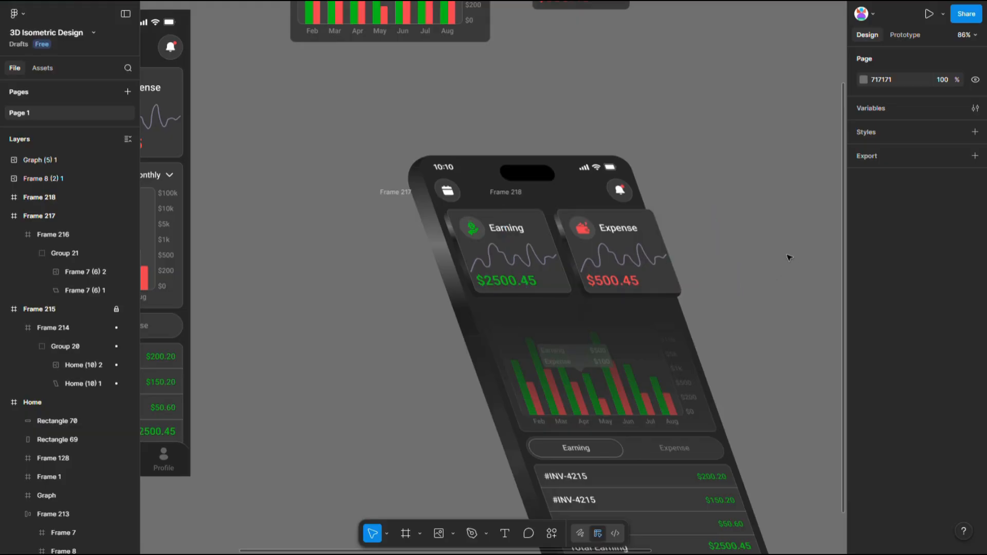
Step: Add a drop shadow to the Earning and Expense frames with X -10, Y 14 and 50% black
{"action": "scroll", "coordinate": [777, 258], "scroll_direction": "down", "scroll_amount": 1}
{"action": "left_click", "coordinate": [420, 196]}
{"action": "left_click", "coordinate": [531, 196], "text": "shift"}
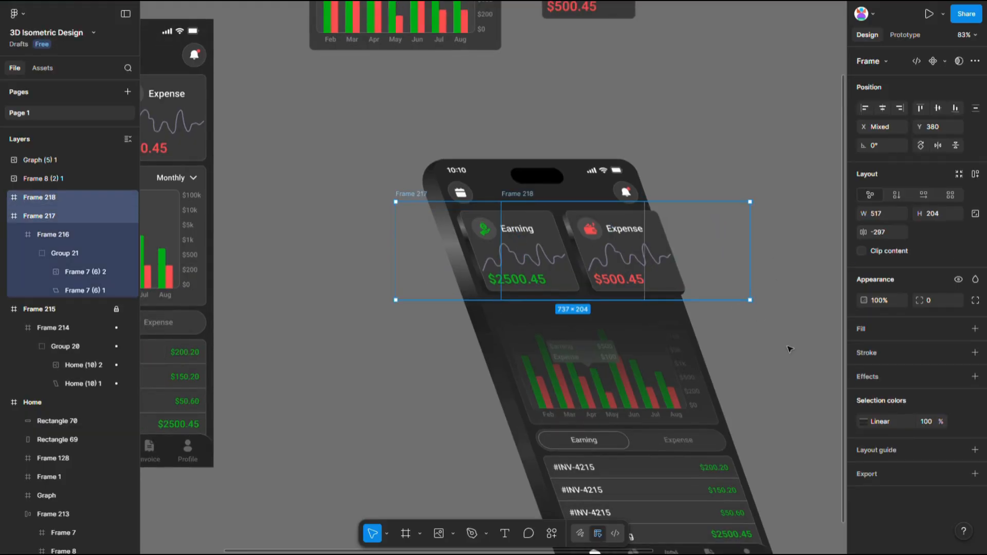
{"action": "left_click", "coordinate": [870, 378]}
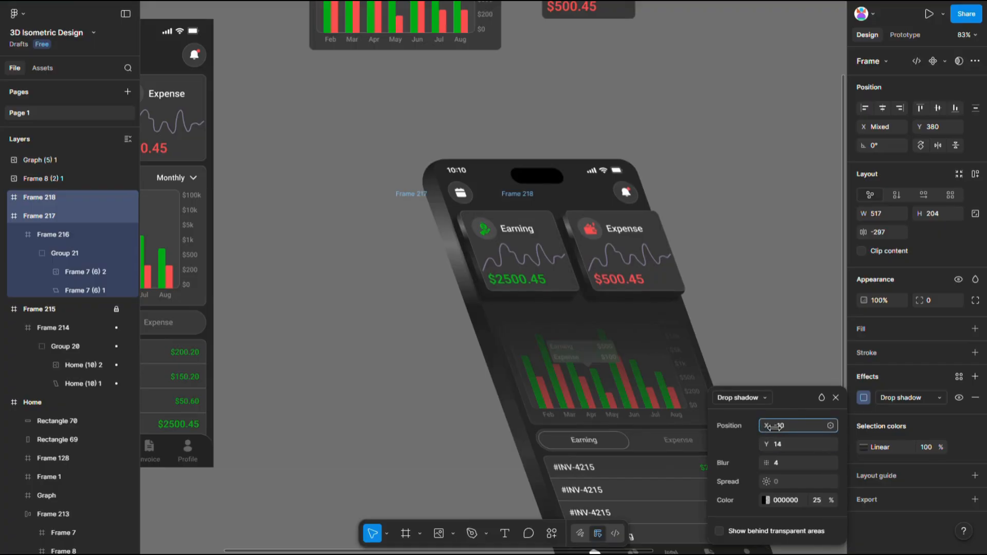
{"action": "type", "text": "50"}
{"action": "key", "text": "Return"}
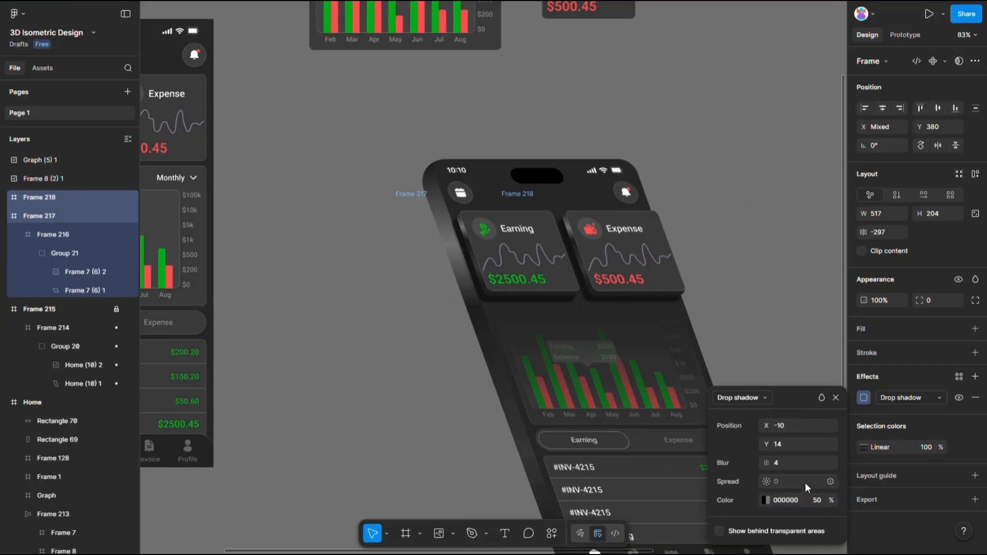
Step: Adjust the blur of both cards' drop shadow, trying 20 and 2
{"action": "left_click", "coordinate": [777, 462]}
{"action": "type", "text": "2"}
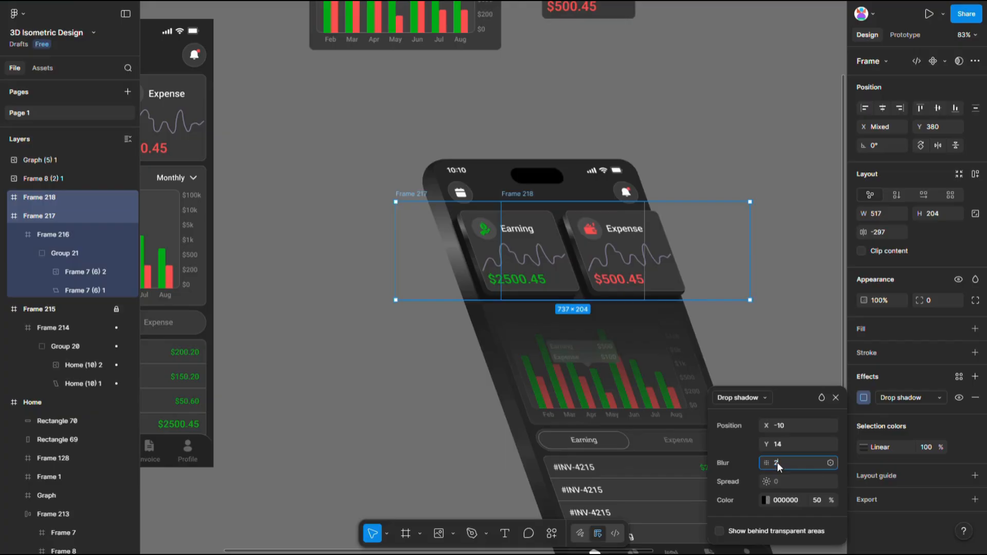
{"action": "type", "text": "0"}
{"action": "key", "text": "Return"}
{"action": "left_click", "coordinate": [777, 462]}
{"action": "type", "text": "2"}
{"action": "key", "text": "Return"}
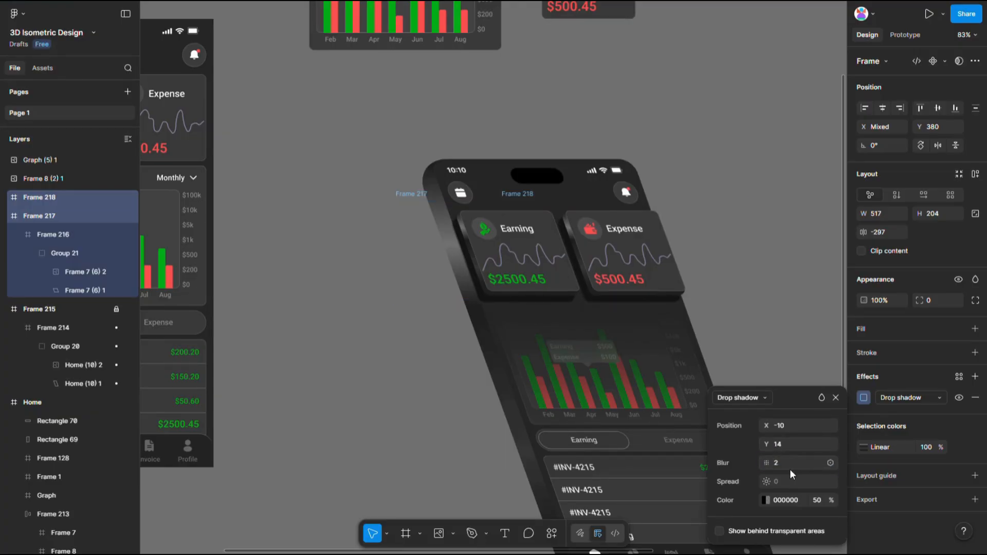
{"action": "left_click", "coordinate": [780, 463]}
{"action": "key", "text": "Return"}
{"action": "left_click", "coordinate": [783, 320]}
Step: Raise the Earning and Expense frames 10 px and scale both up proportionally to 535 × 212 each
{"action": "left_click", "coordinate": [598, 252]}
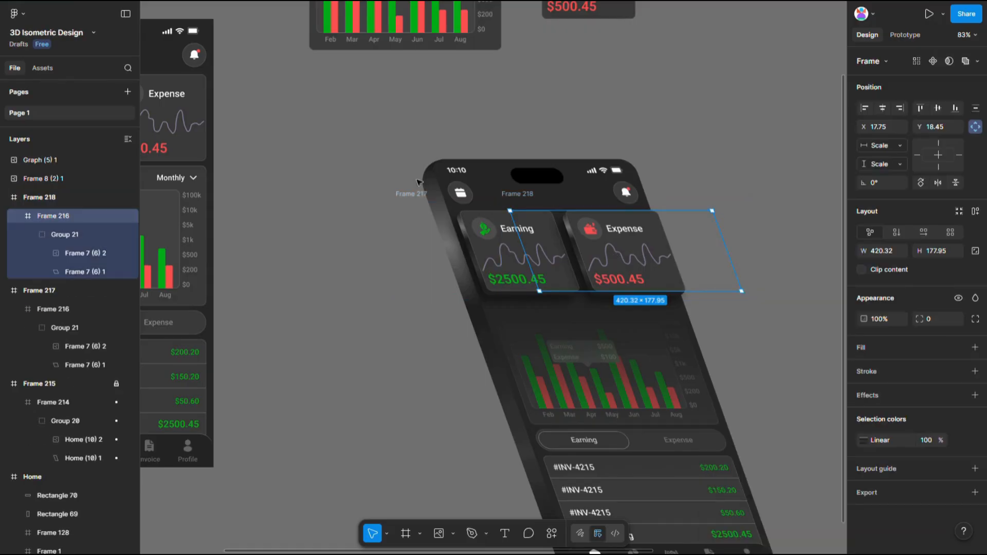
{"action": "left_click", "coordinate": [412, 194]}
{"action": "left_click", "coordinate": [526, 198], "text": "shift"}
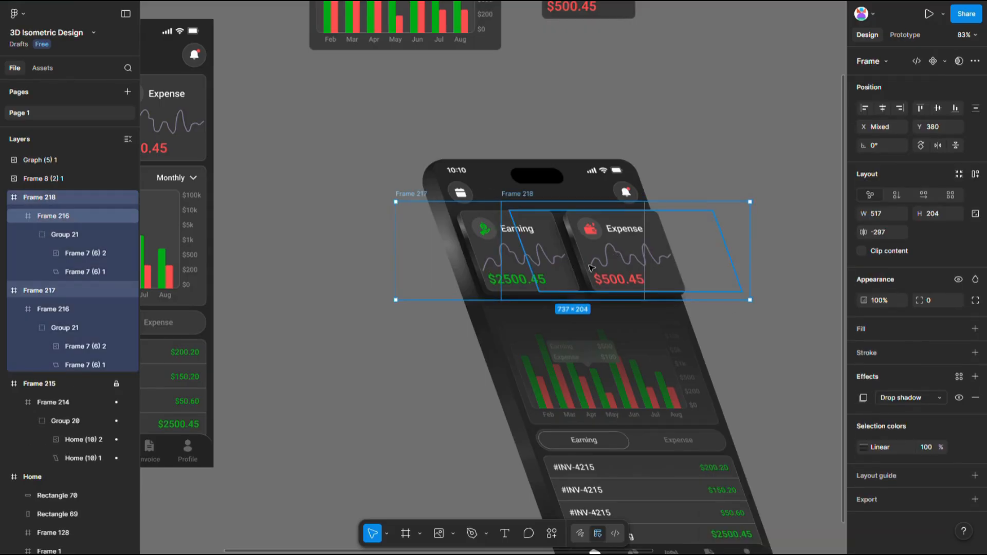
{"action": "key", "text": "shift+Up"}
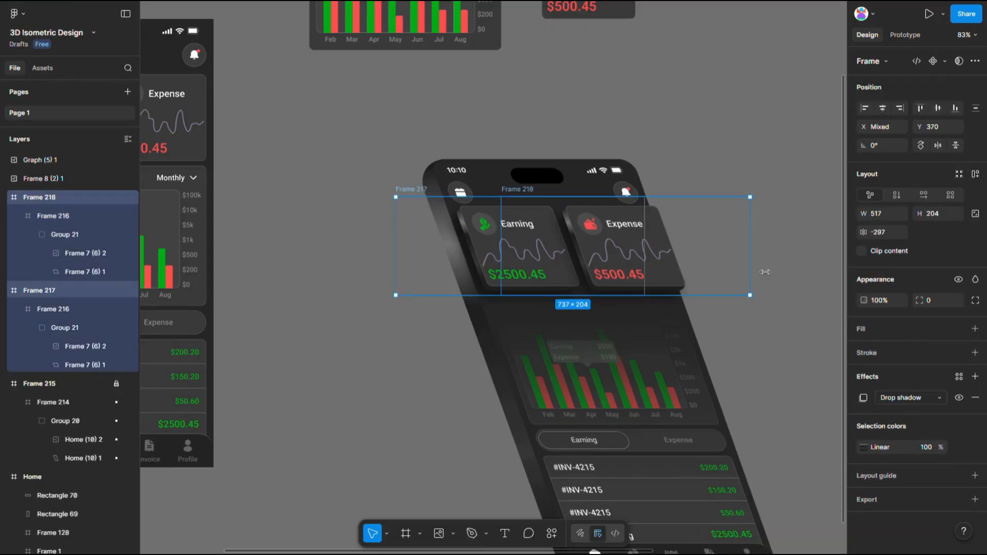
{"action": "left_click_drag", "start_coordinate": [761, 267], "coordinate": [771, 269]}
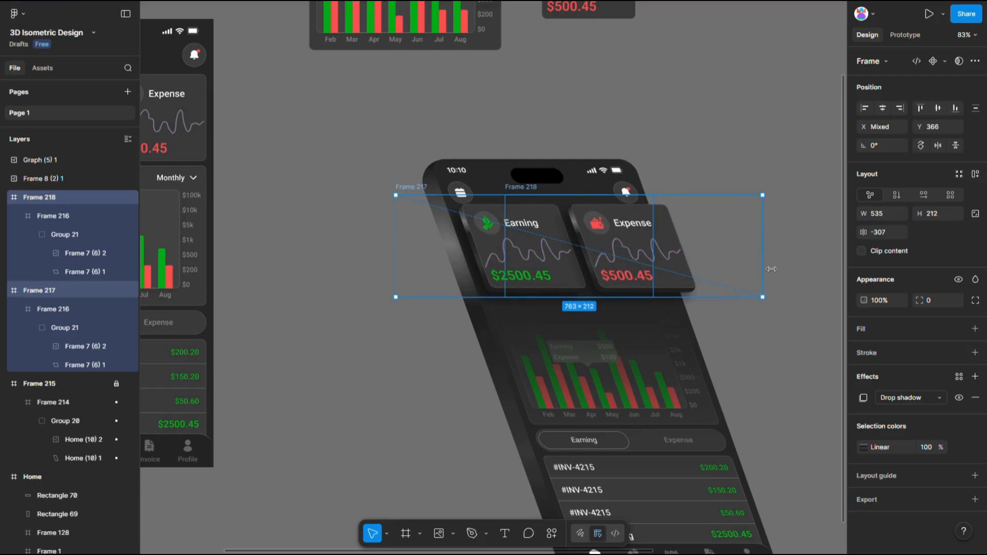
{"action": "scroll", "coordinate": [415, 315], "scroll_direction": "down", "scroll_amount": 5}
{"action": "left_click", "coordinate": [662, 309]}
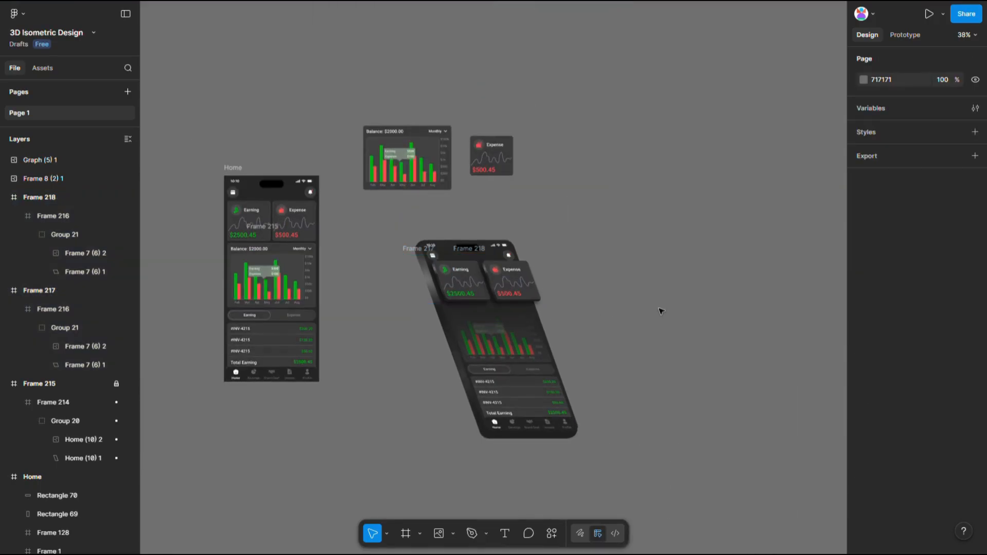
Step: Move the flat Graph card image to the empty canvas area to the right of the phone
{"action": "left_click_drag", "start_coordinate": [358, 138], "coordinate": [605, 296]}
{"action": "scroll", "coordinate": [605, 295], "scroll_direction": "up", "scroll_amount": 5}
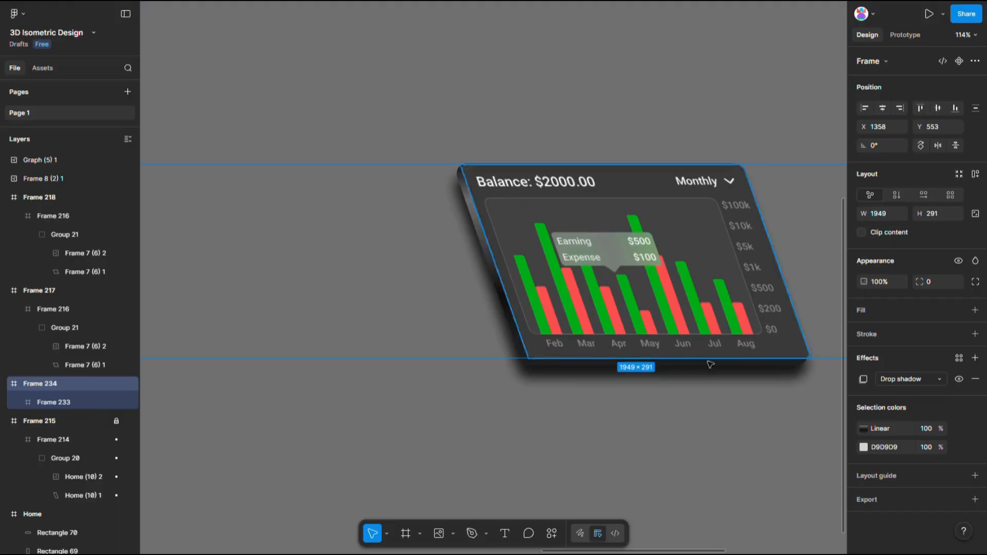
{"action": "scroll", "coordinate": [780, 416], "scroll_direction": "down", "scroll_amount": 10}
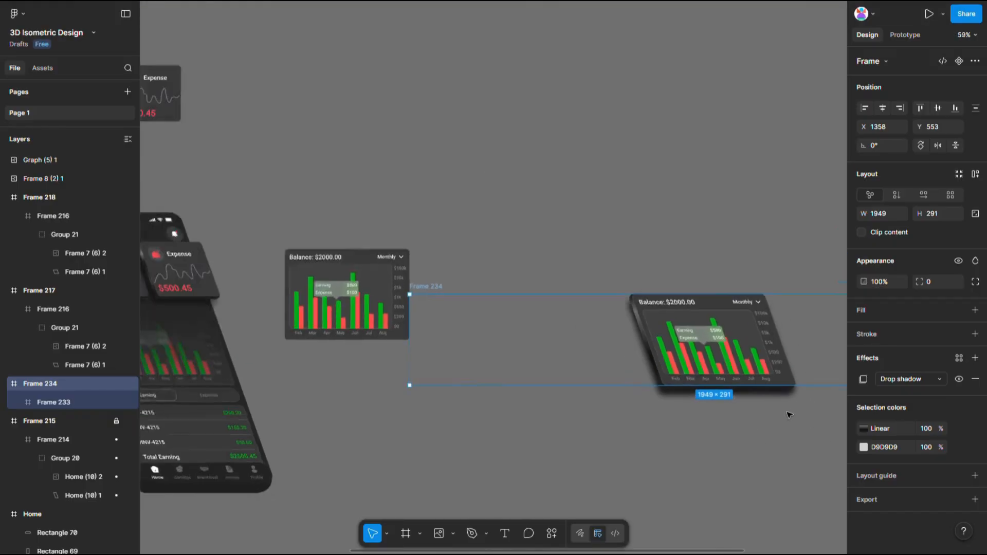
Step: Move the tilted Graph card onto the phone, over the chart area beneath the Earning and Expense cards
{"action": "left_click_drag", "start_coordinate": [767, 371], "coordinate": [418, 382]}
{"action": "scroll", "coordinate": [402, 385], "scroll_direction": "up", "scroll_amount": 5}
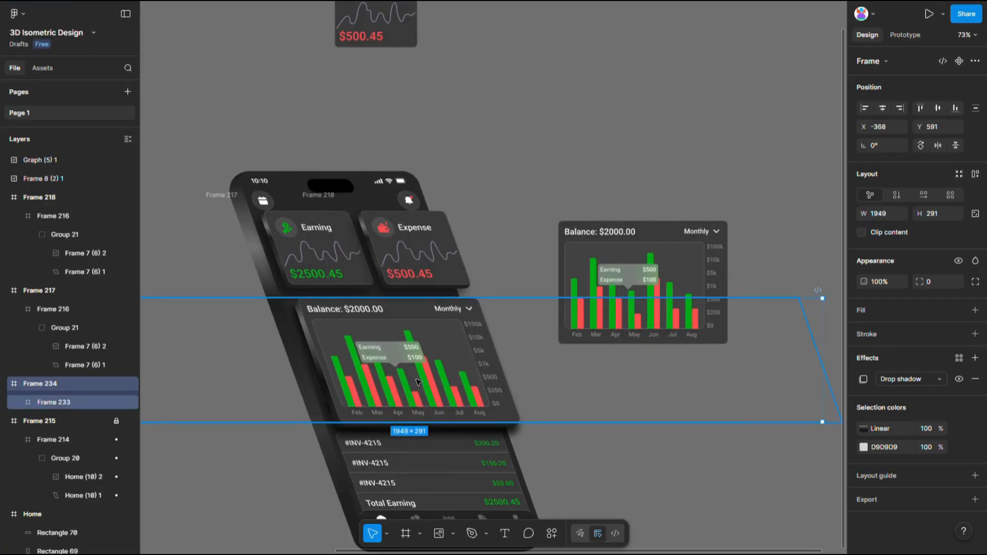
Step: Draw a frame about 1969 × 1179 on the empty canvas to the right of the tilted phone and name it 1
{"action": "scroll", "coordinate": [417, 381], "scroll_direction": "down", "scroll_amount": 5}
{"action": "scroll", "coordinate": [580, 192], "scroll_direction": "down", "scroll_amount": 2}
{"action": "key", "text": "f"}
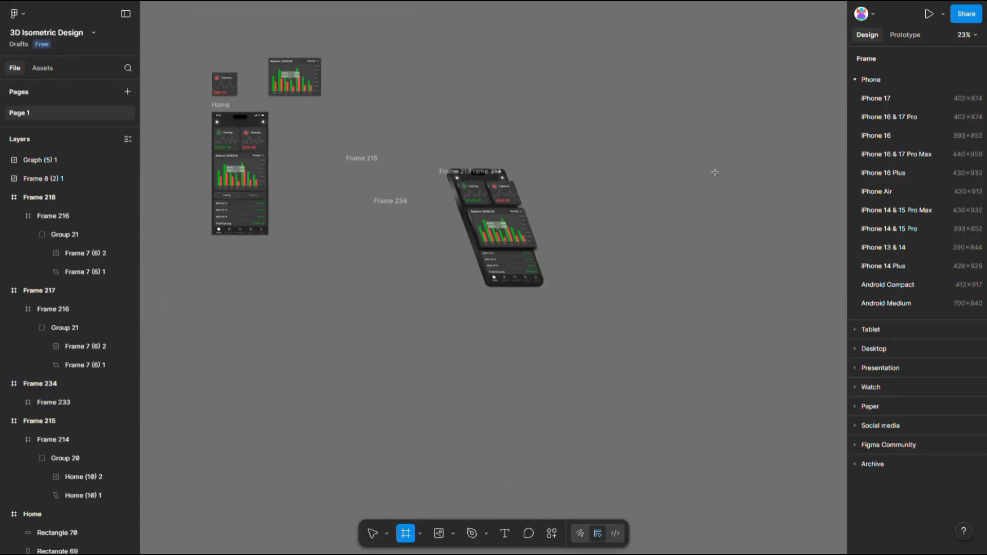
{"action": "scroll", "coordinate": [715, 172], "scroll_direction": "down", "scroll_amount": 2}
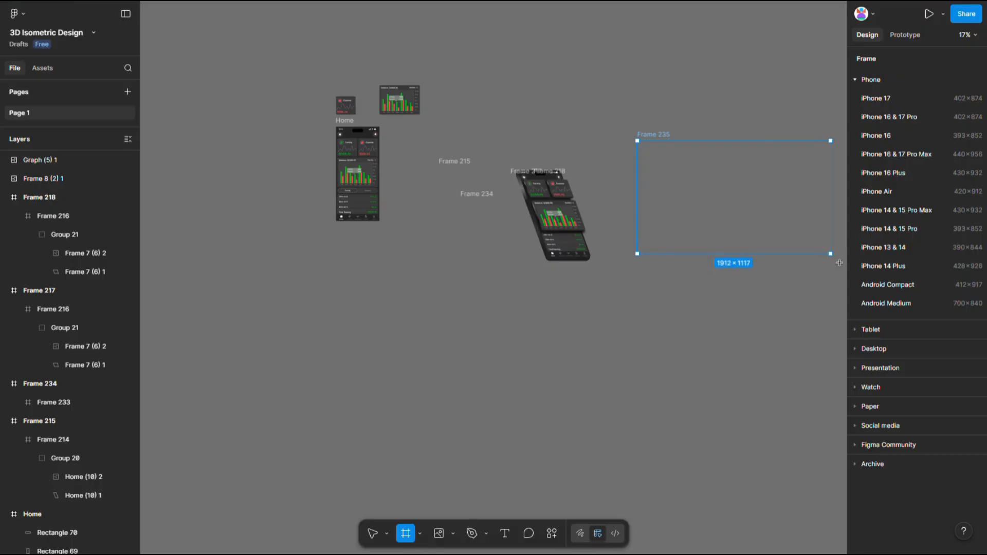
{"action": "left_click_drag", "start_coordinate": [845, 268], "coordinate": [846, 268]}
{"action": "scroll", "coordinate": [749, 326], "scroll_direction": "right", "scroll_amount": 5}
{"action": "scroll", "coordinate": [749, 326], "scroll_direction": "up", "scroll_amount": 2}
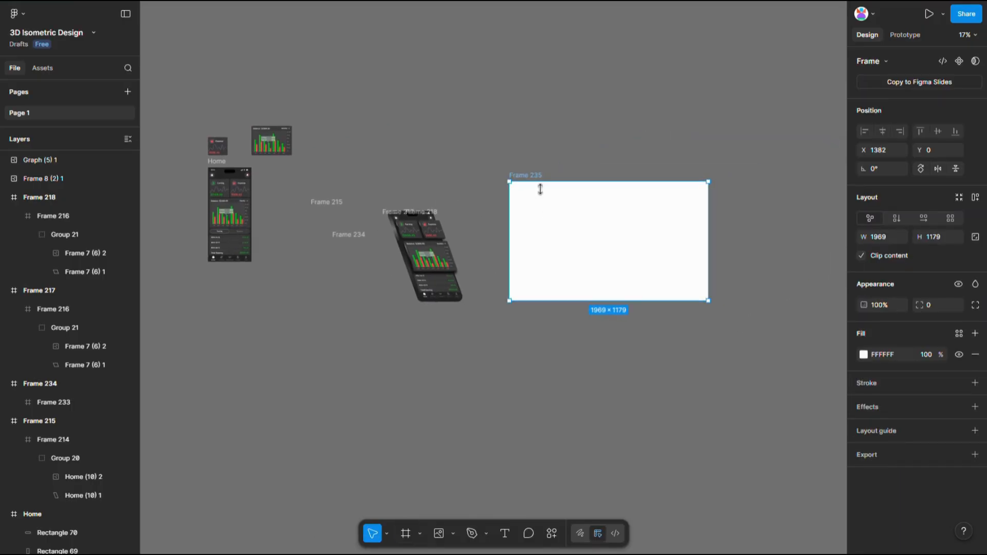
{"action": "left_click", "coordinate": [573, 150]}
Step: Select the tilted phone with its raised Earning, Expense and Graph cards and move them together into the middle of white frame 1
{"action": "scroll", "coordinate": [573, 149], "scroll_direction": "up", "scroll_amount": 1}
{"action": "left_click_drag", "start_coordinate": [247, 193], "coordinate": [456, 389]}
{"action": "left_click_drag", "start_coordinate": [394, 284], "coordinate": [604, 267]}
{"action": "key", "text": "ctrl+z"}
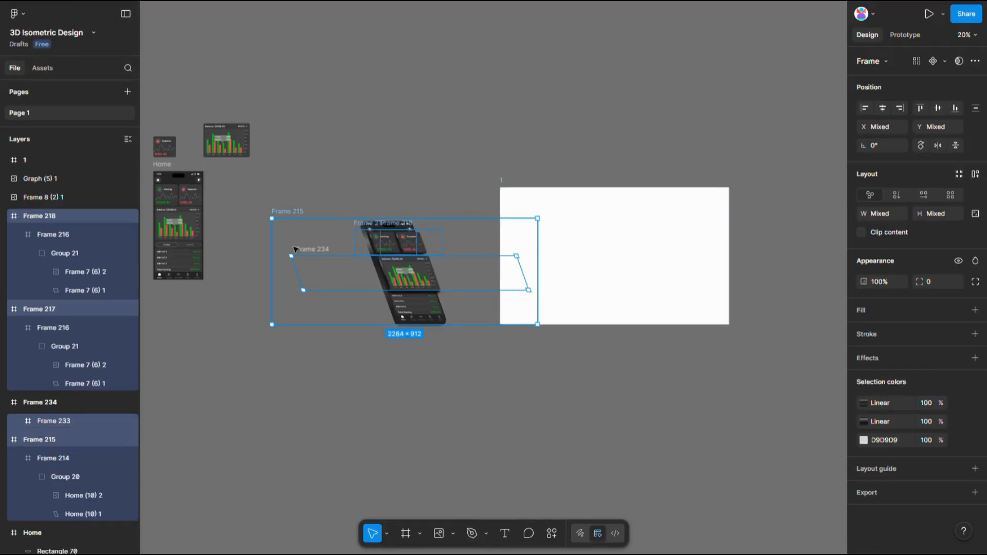
{"action": "left_click_drag", "start_coordinate": [409, 278], "coordinate": [627, 263]}
{"action": "scroll", "coordinate": [710, 270], "scroll_direction": "up", "scroll_amount": 5}
{"action": "left_click_drag", "start_coordinate": [553, 320], "coordinate": [581, 314]}
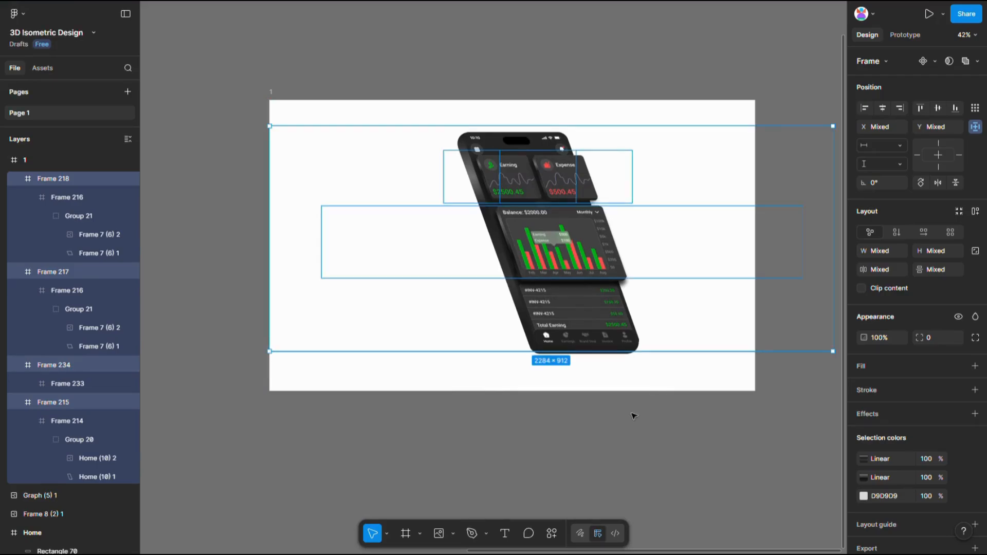
{"action": "left_click", "coordinate": [601, 401]}
Step: Add a drop shadow to the phone body frame with X -31 and Y 55
{"action": "left_click", "coordinate": [509, 303]}
{"action": "left_click", "coordinate": [875, 395]}
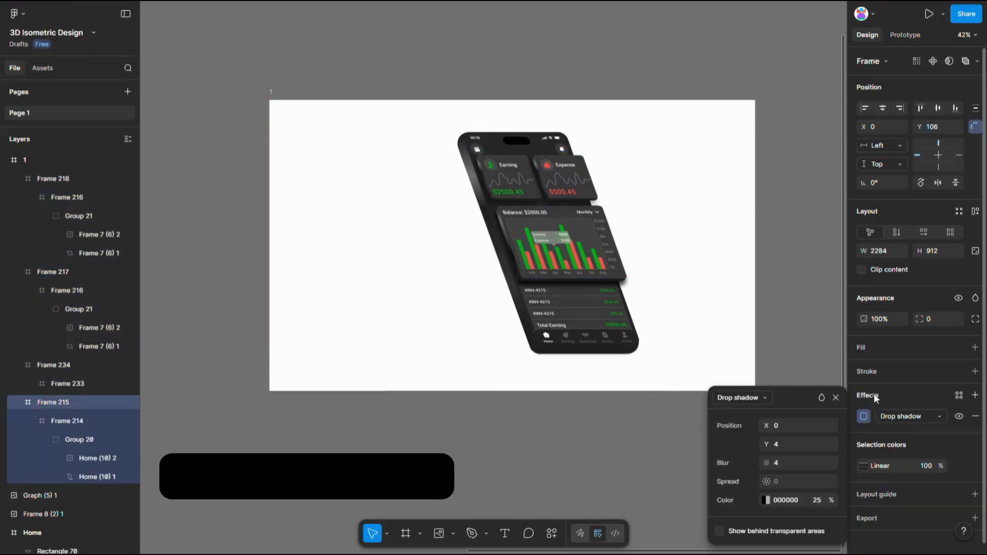
{"action": "left_click_drag", "start_coordinate": [767, 444], "coordinate": [824, 443]}
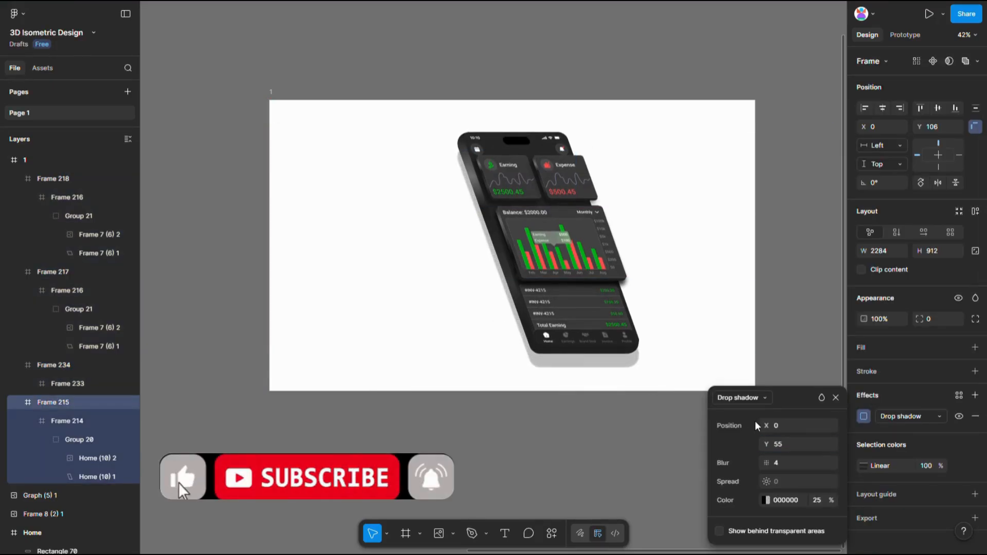
{"action": "mouse_move", "coordinate": [756, 425]}
{"action": "left_mouse_down"}
{"action": "mouse_move", "coordinate": [720, 426]}
{"action": "mouse_move", "coordinate": [767, 437]}
{"action": "left_mouse_up"}
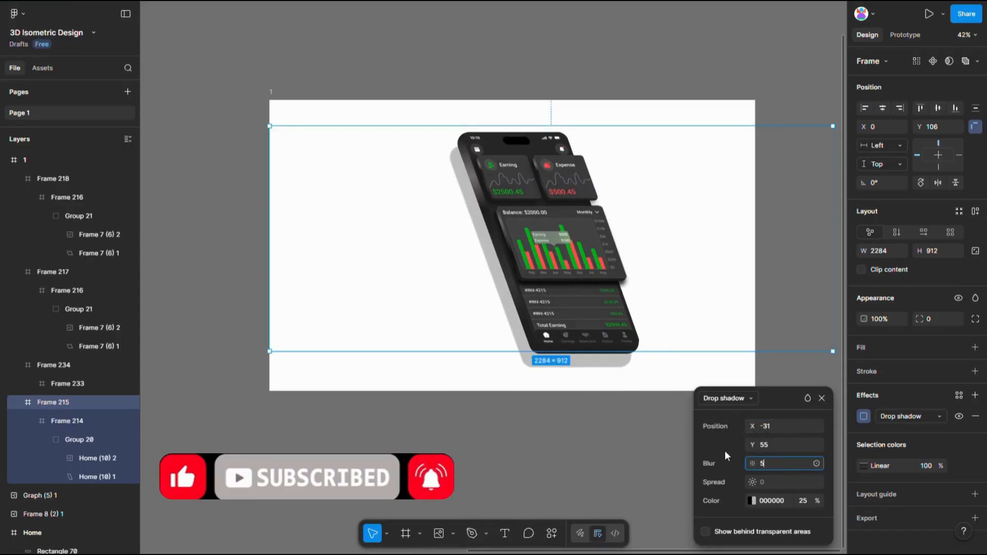